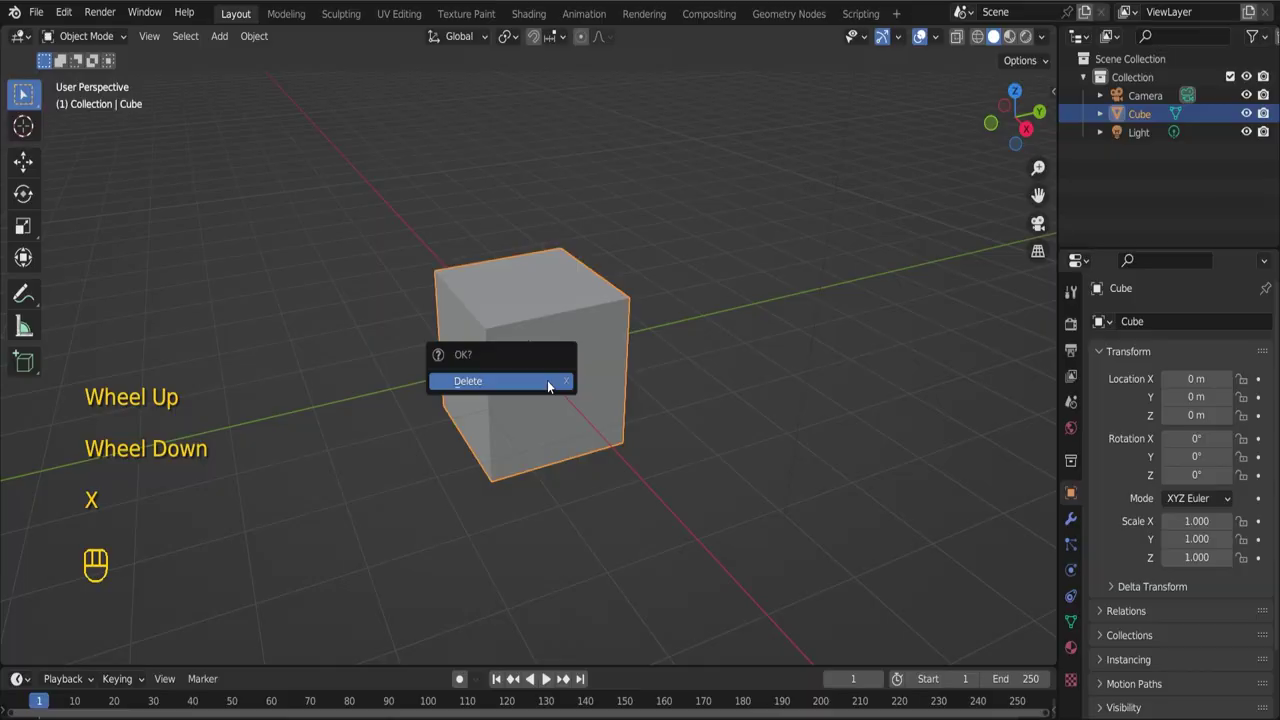
- Delete the default cube, add a UV sphere in its place and scale it uniformly to about 2.12
click(547, 380)
key(shift+a)
mouse_move(492, 285)
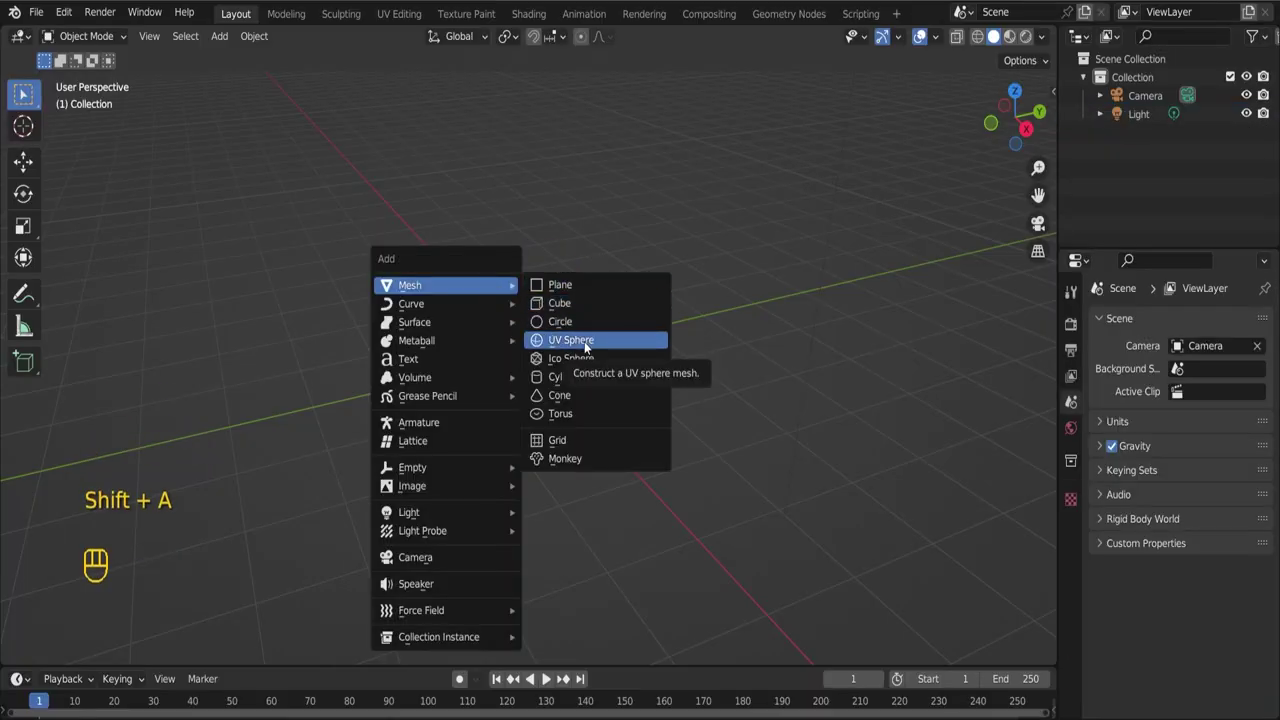
click(584, 341)
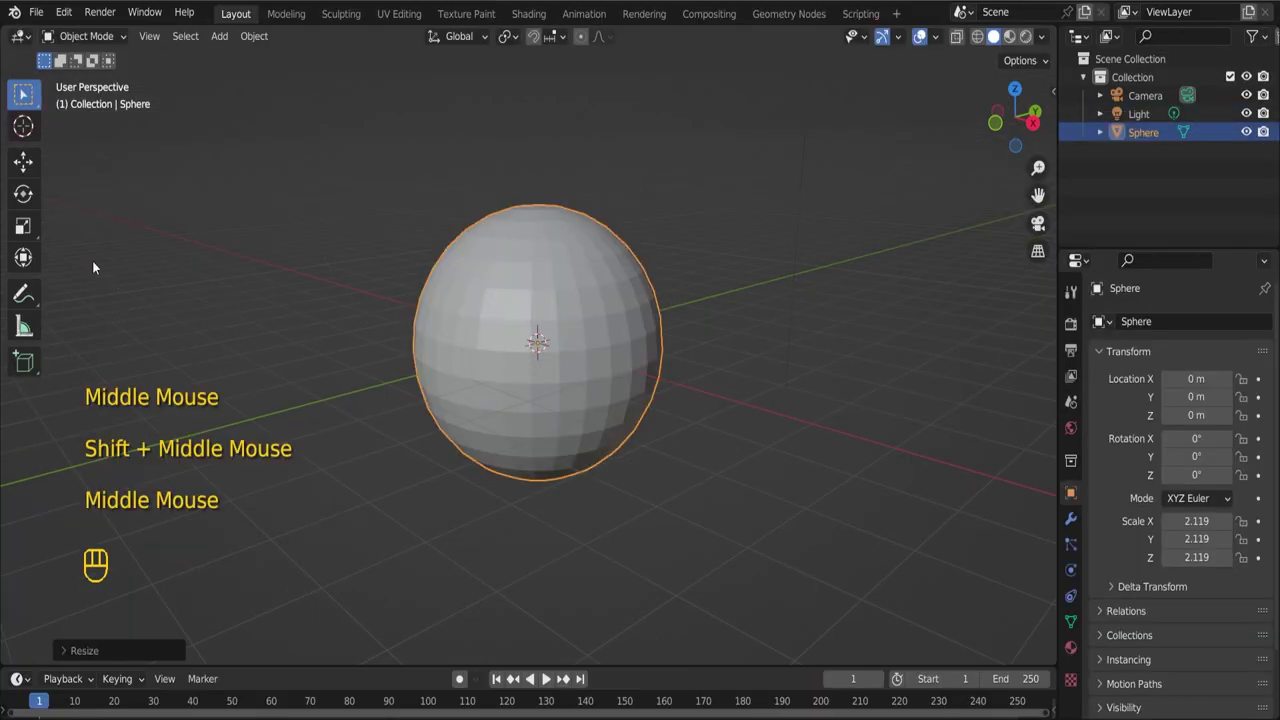
- Flatten the sphere along the Z axis into a thin lens shape
click(22, 155)
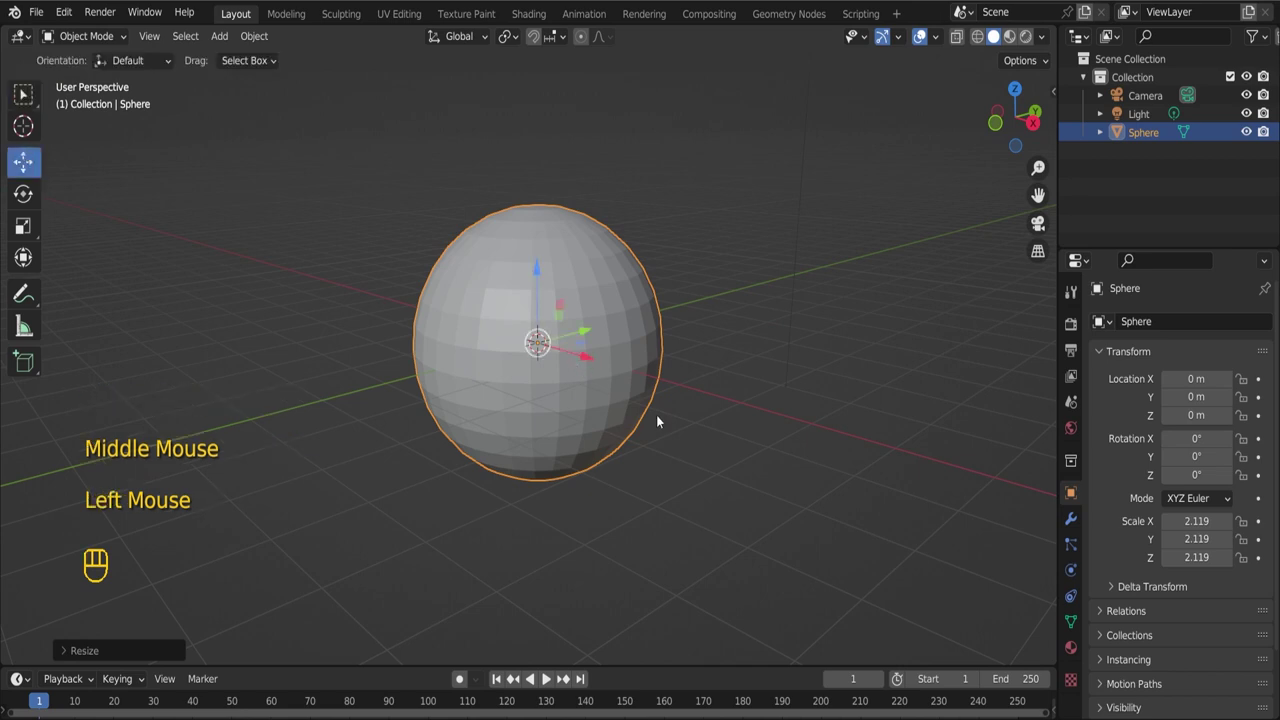
key(s)
key(z)
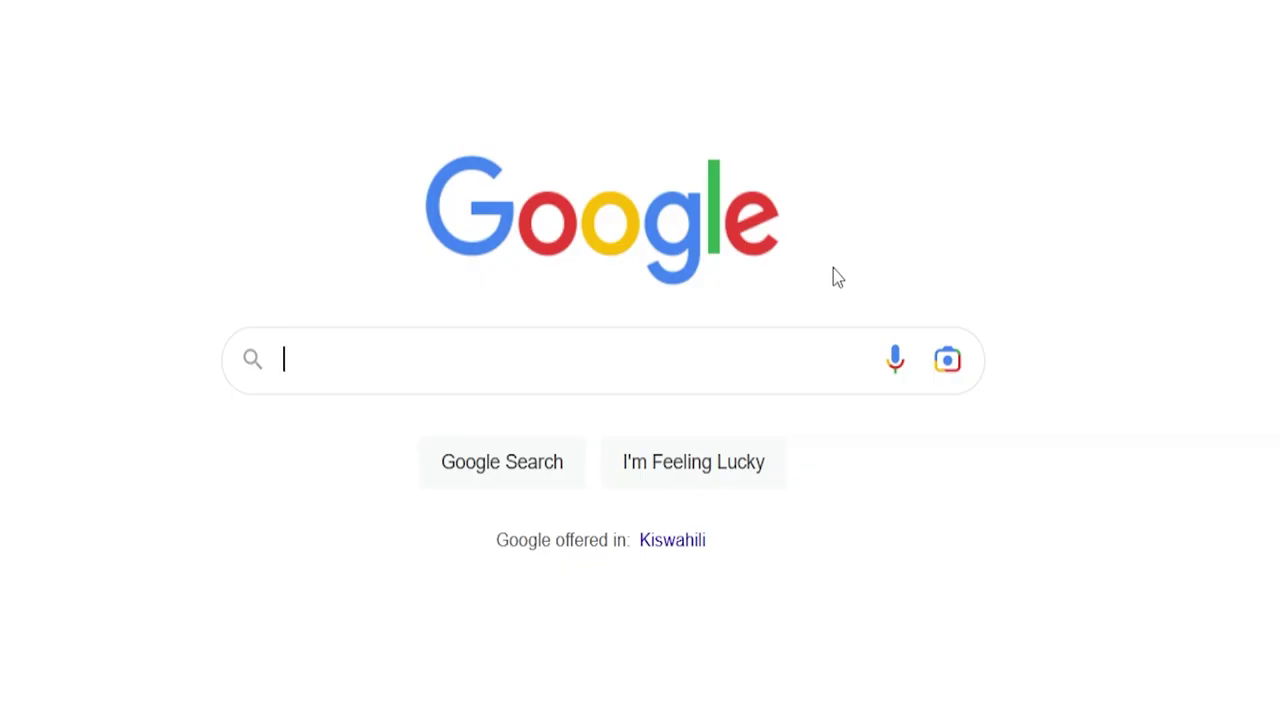
- Switch to Google, search for "real convex lens" and examine the image results for the shape of a real lens
text(real convex)
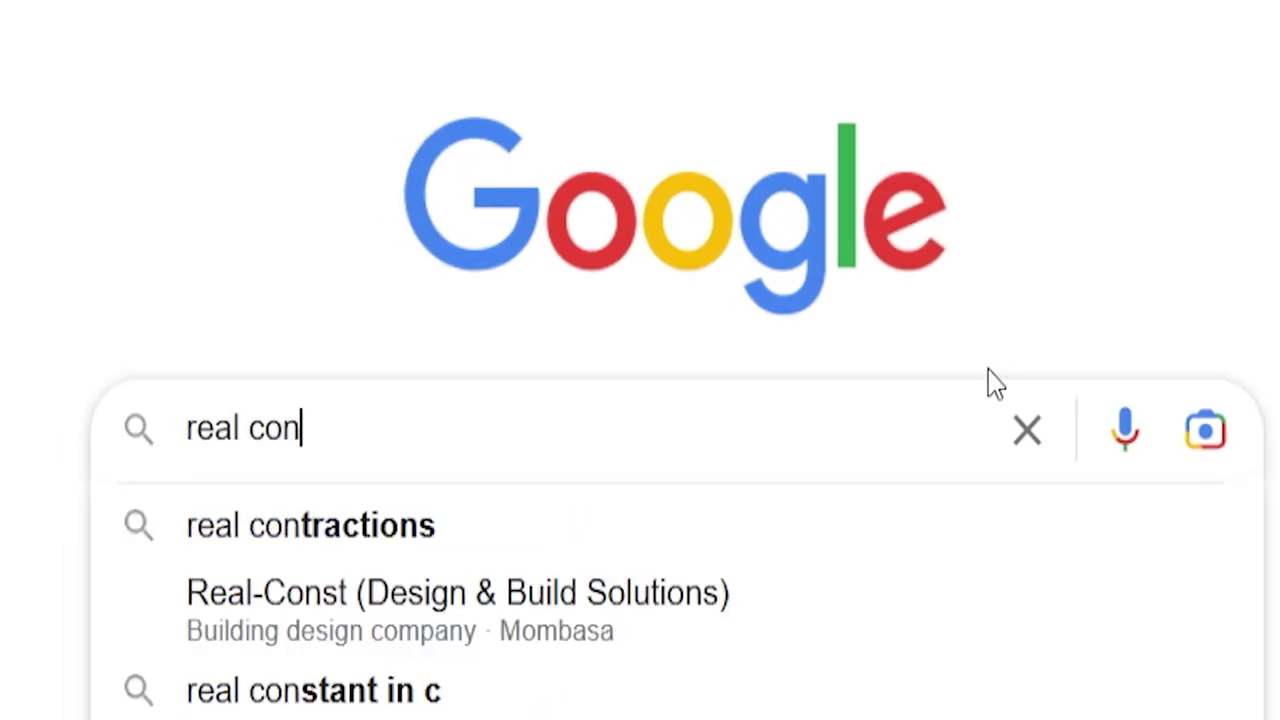
text( lens)
key(Return)
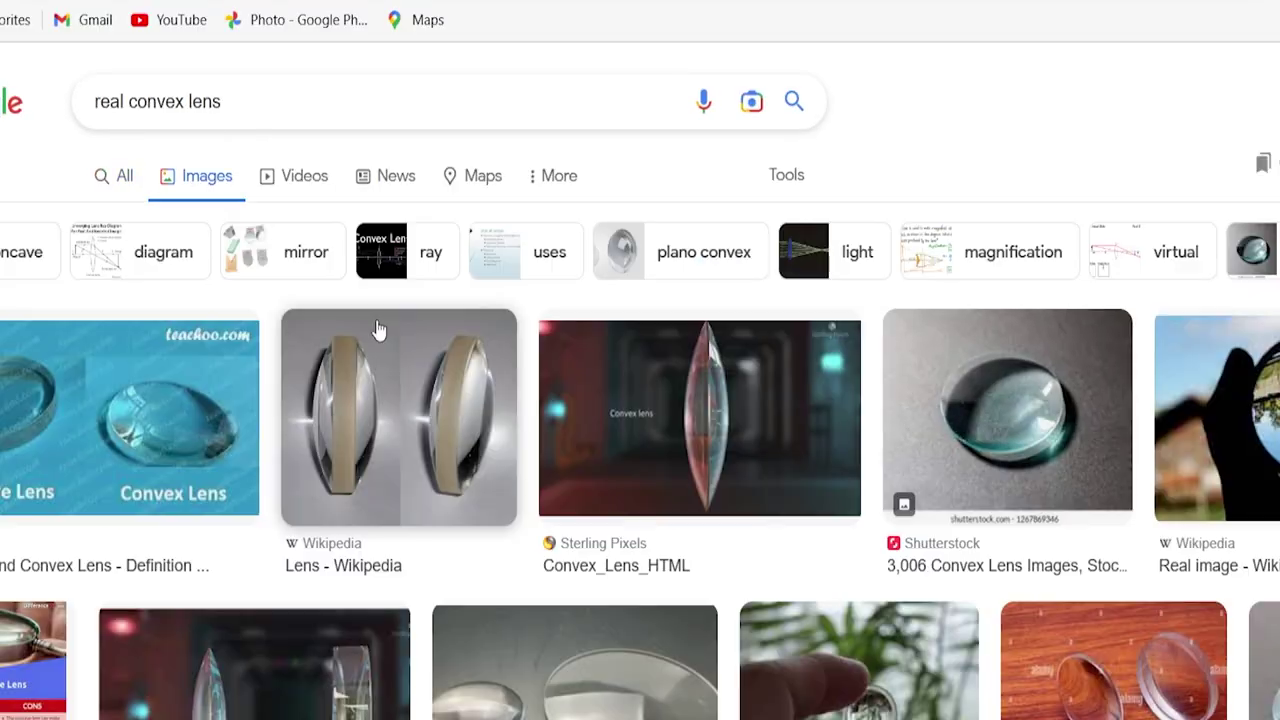
scroll(380, 331, down, 2)
scroll(380, 331, down, 3)
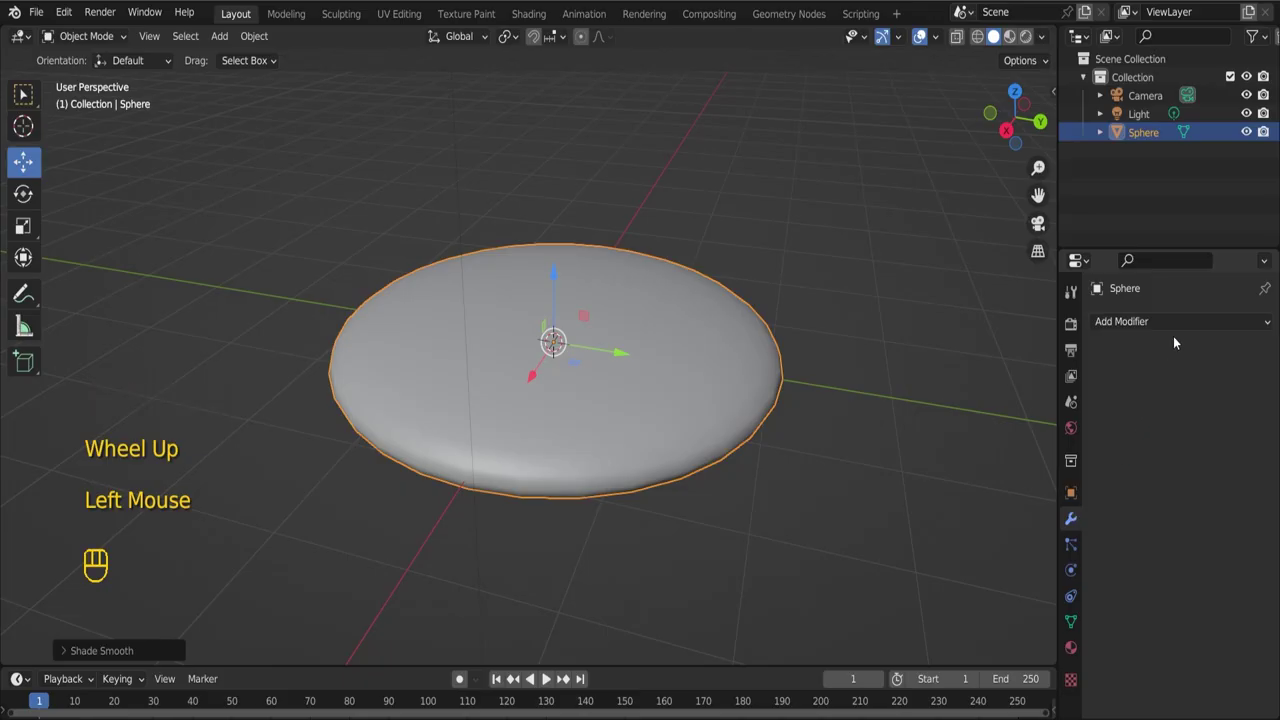
- Add a Subdivision Surface modifier with 2 viewport levels to the flattened sphere, apply it and check the denser mesh in Edit Mode
click(1174, 324)
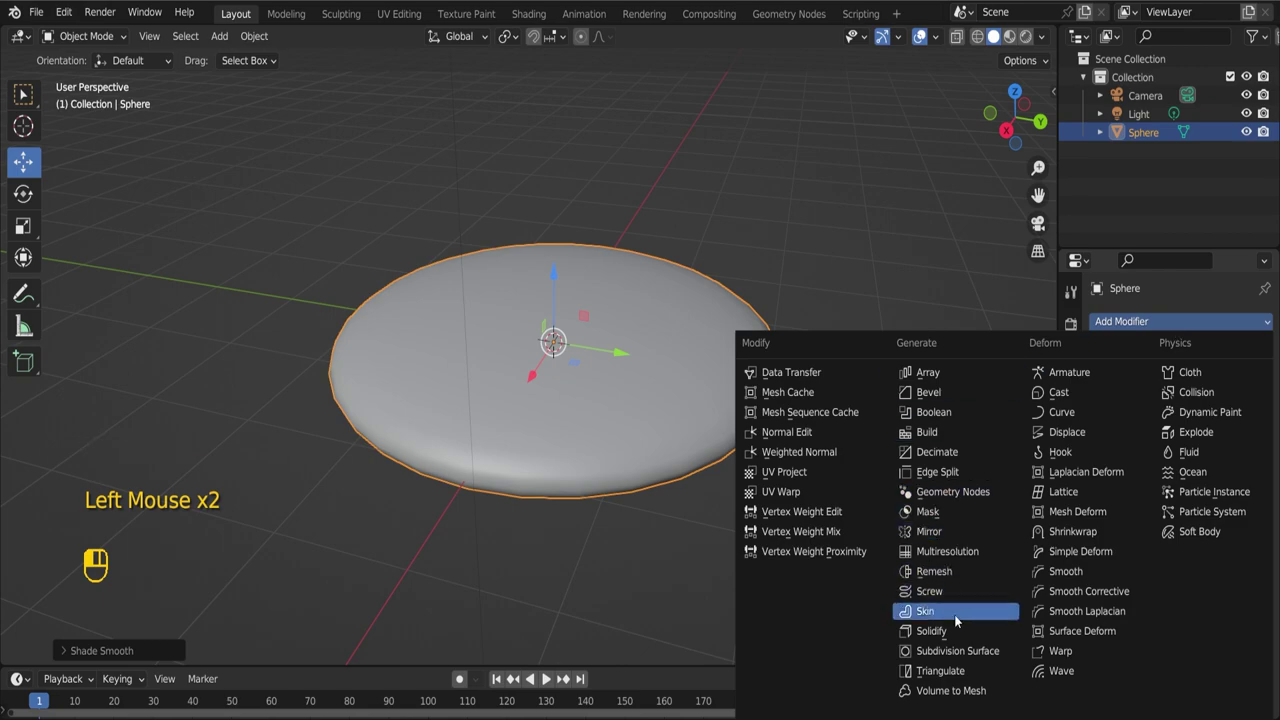
click(958, 656)
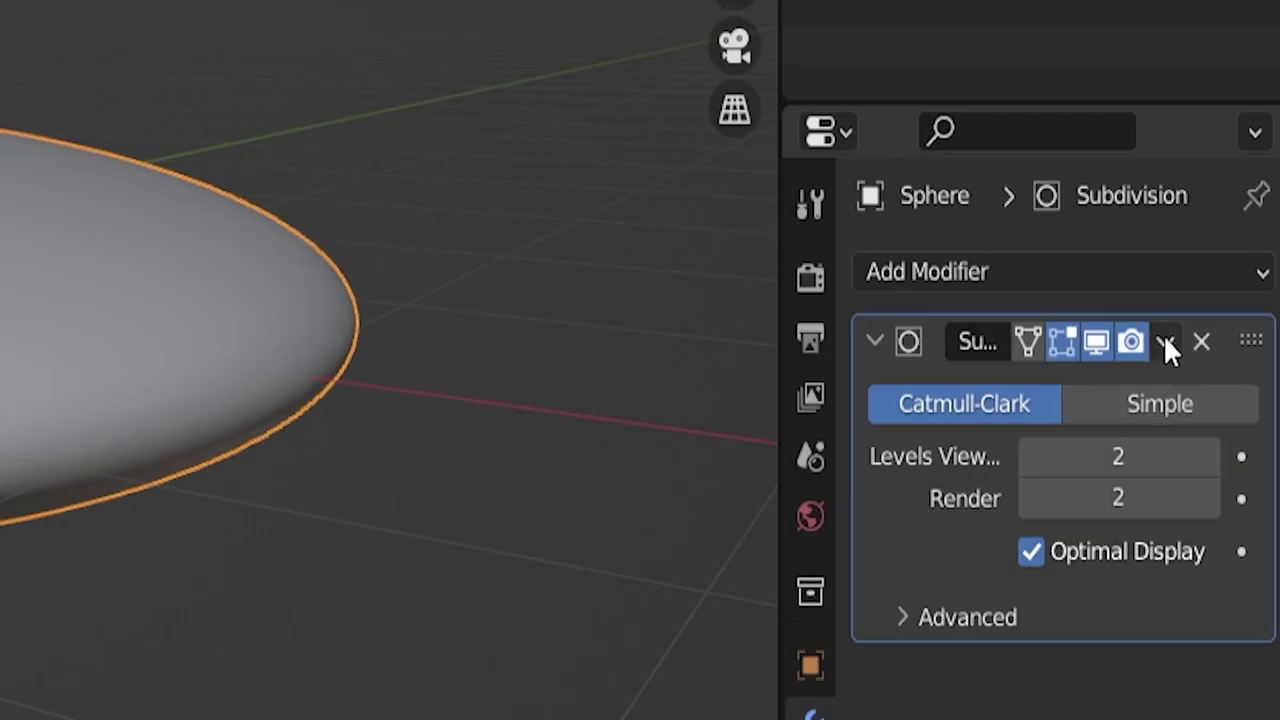
click(1166, 343)
click(1074, 391)
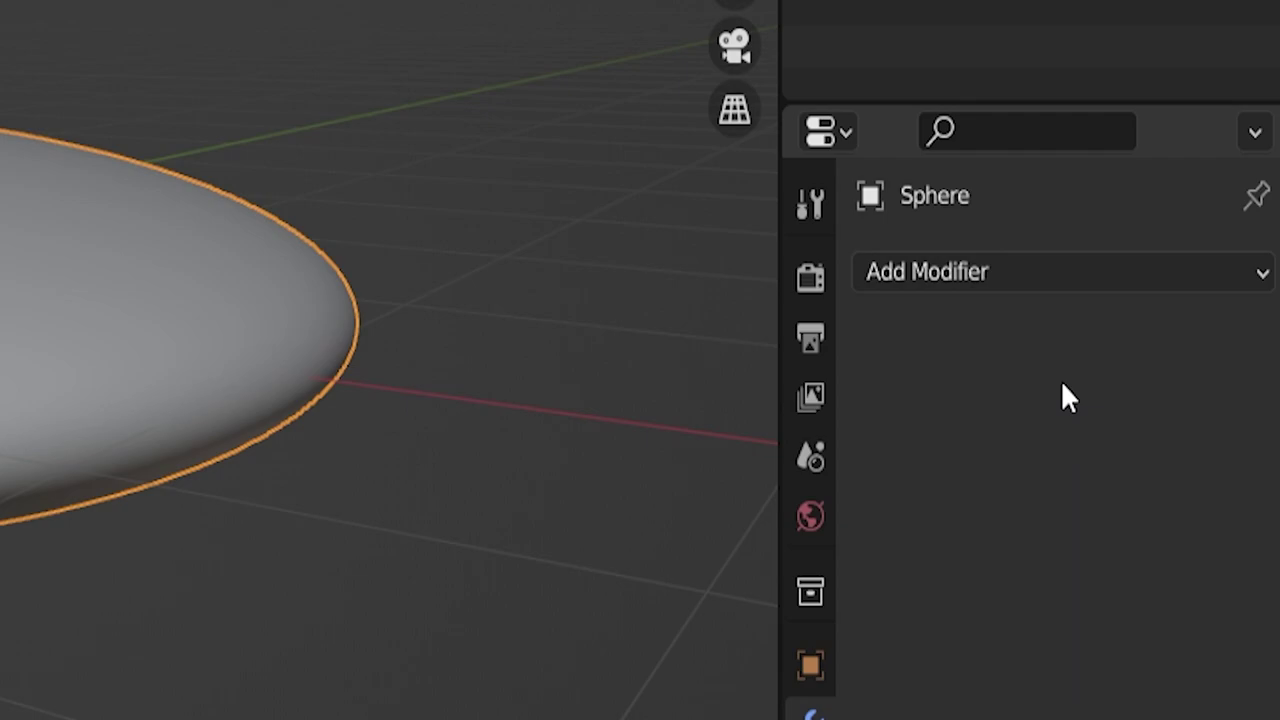
scroll(678, 344, down, 2)
middle_drag(678, 344, 535, 338)
key(Tab)
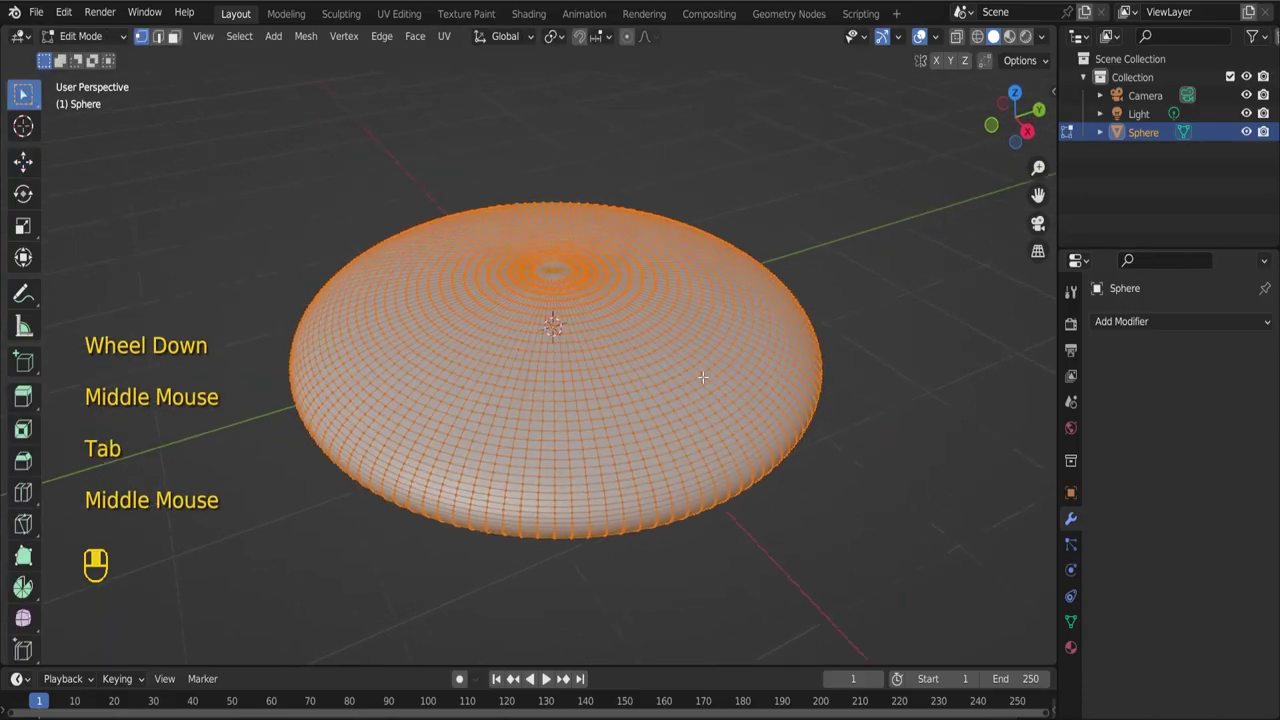
scroll(602, 329, down, 1)
key(Tab)
scroll(599, 325, down, 1)
- Deselect the lens, add a mesh circle at its centre and scale it up to match the lens's outer edge
key(alt+a)
key(shift+a)
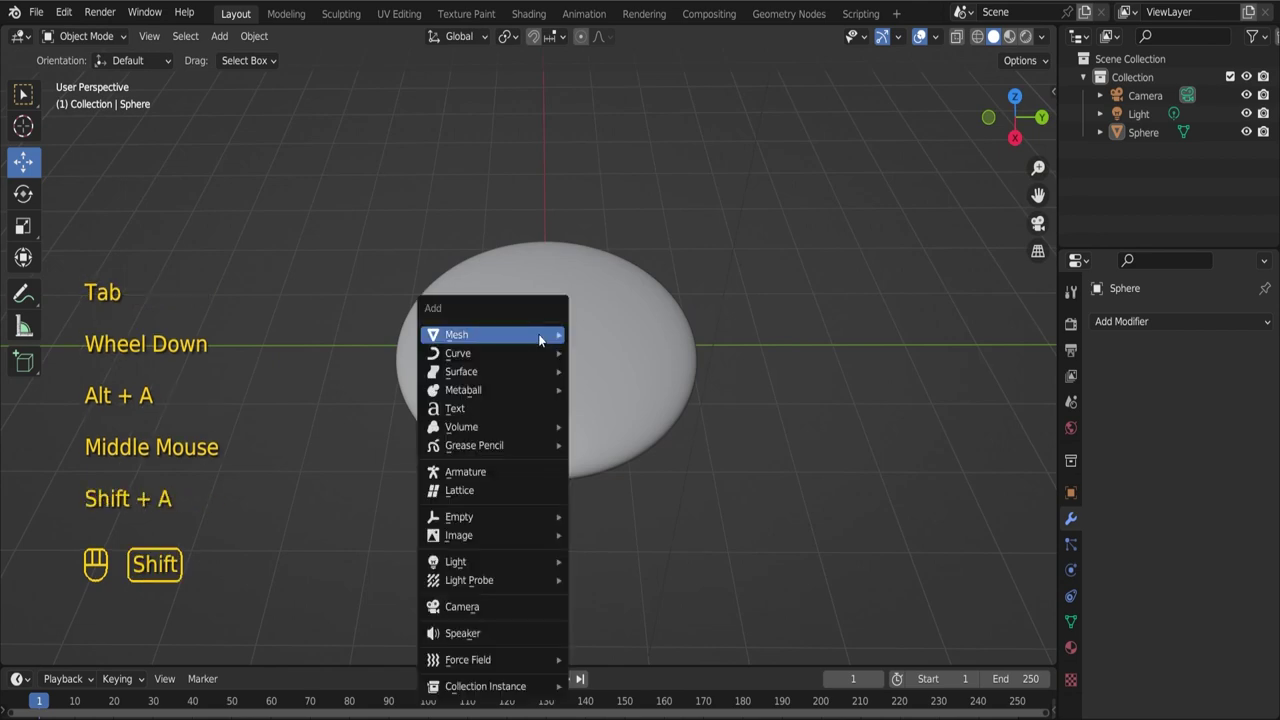
mouse_move(535, 338)
click(620, 369)
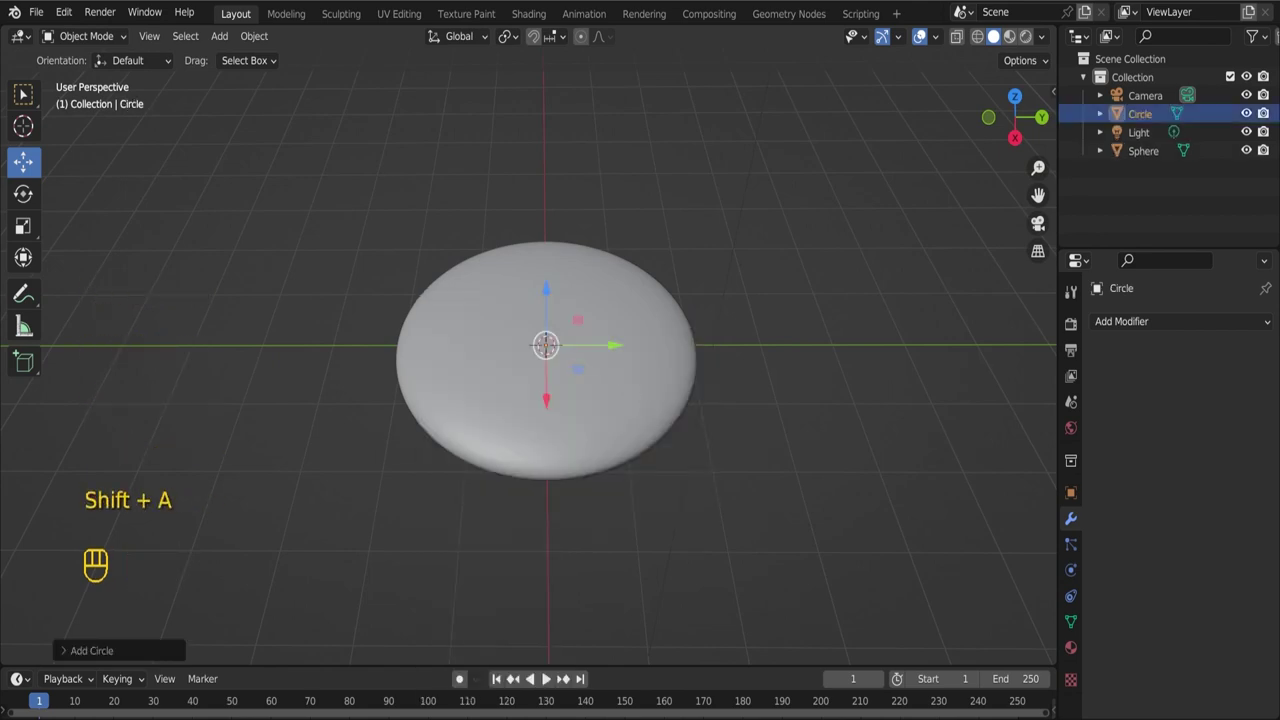
key(s)
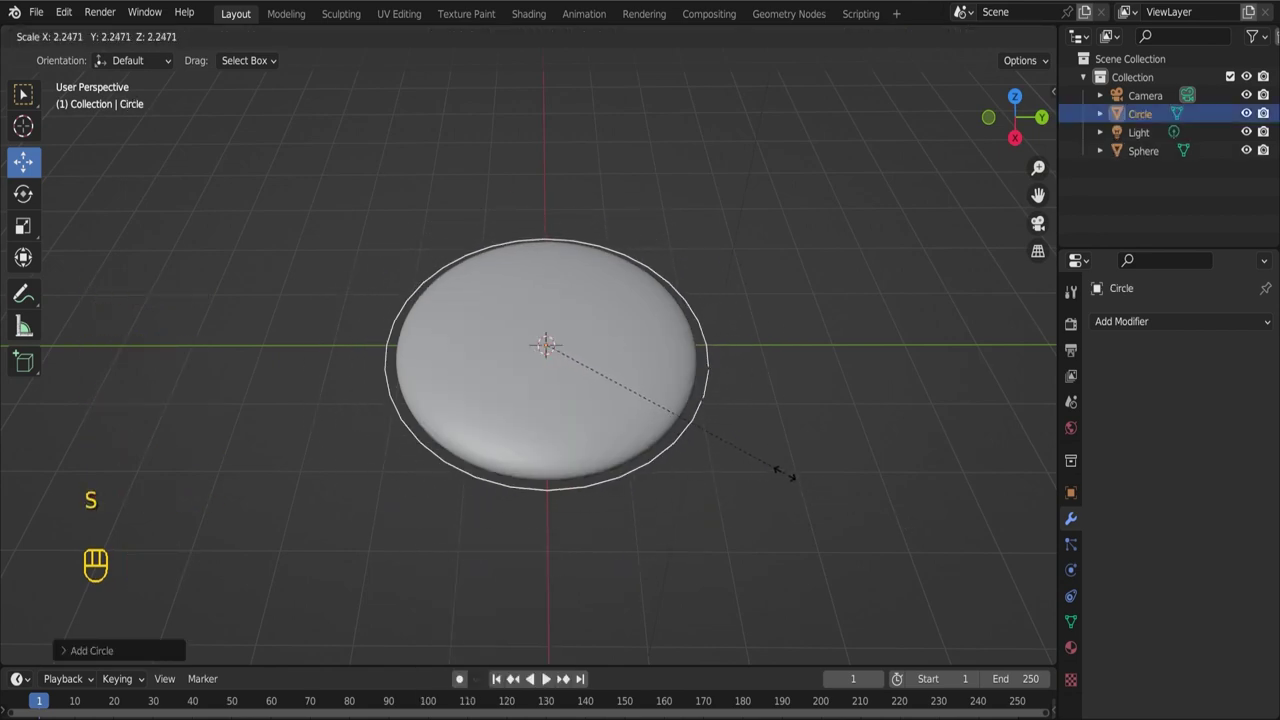
click(768, 472)
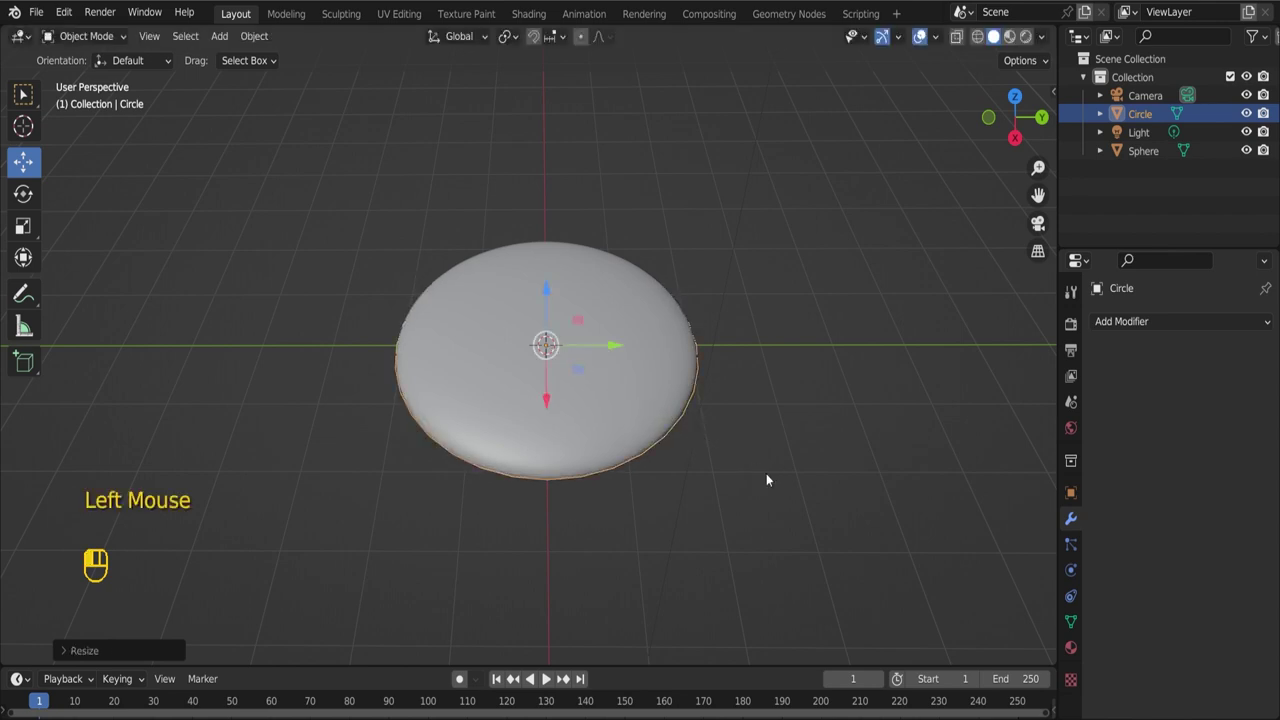
- Extrude the circle's edge outward in Edit Mode to form a narrow flat ring around the lens
key(Tab)
key(e)
key(s)
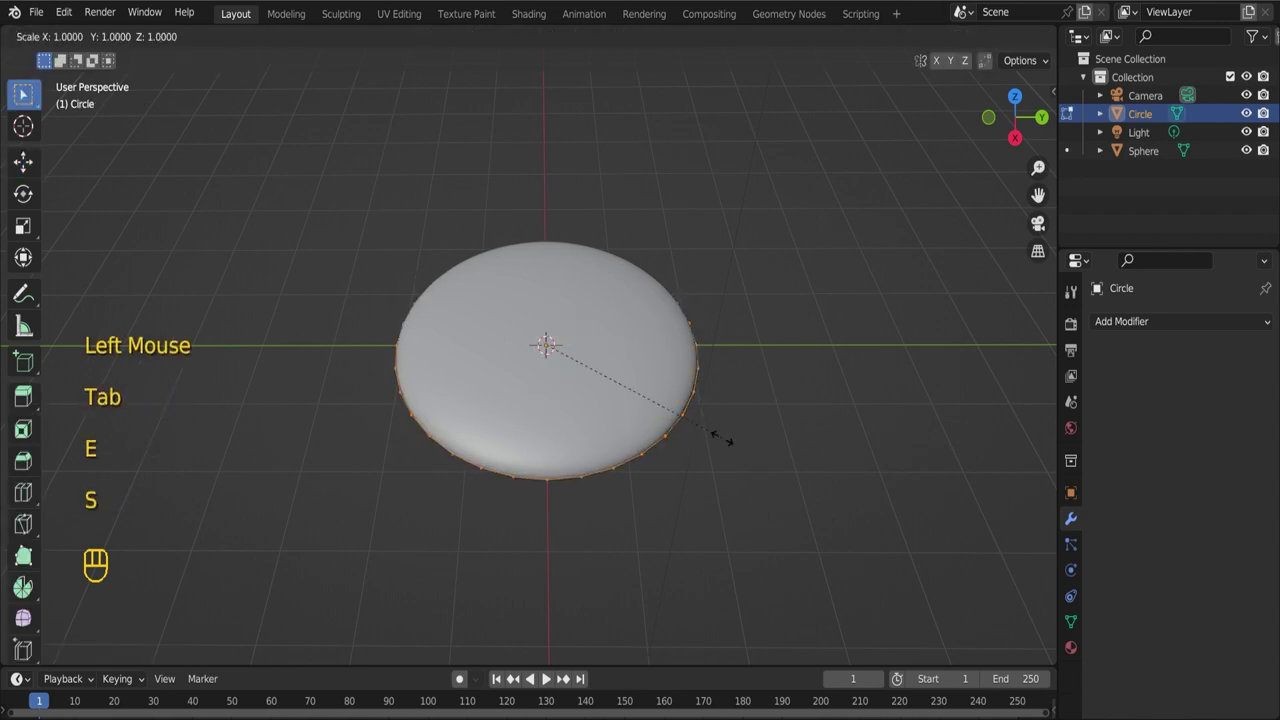
click(735, 447)
- Extrude the whole ring upward to give it thickness, then lower it slightly along Z around the lens
key(a)
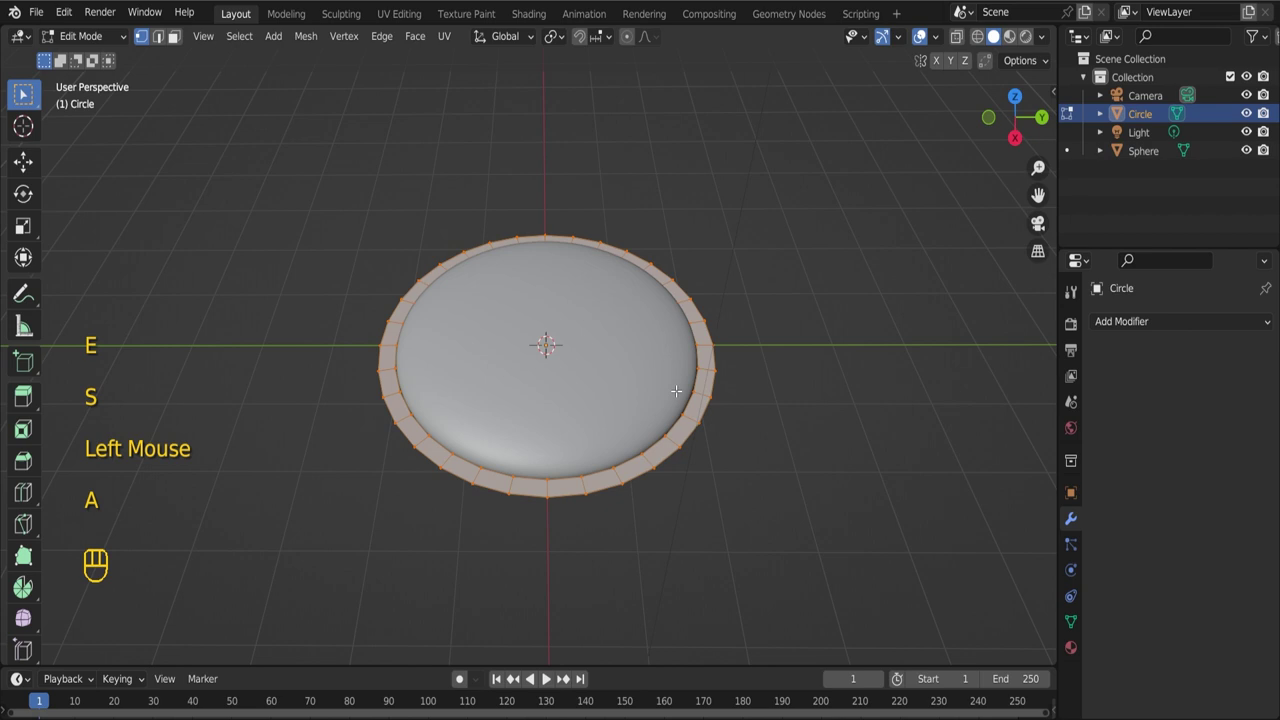
key(e)
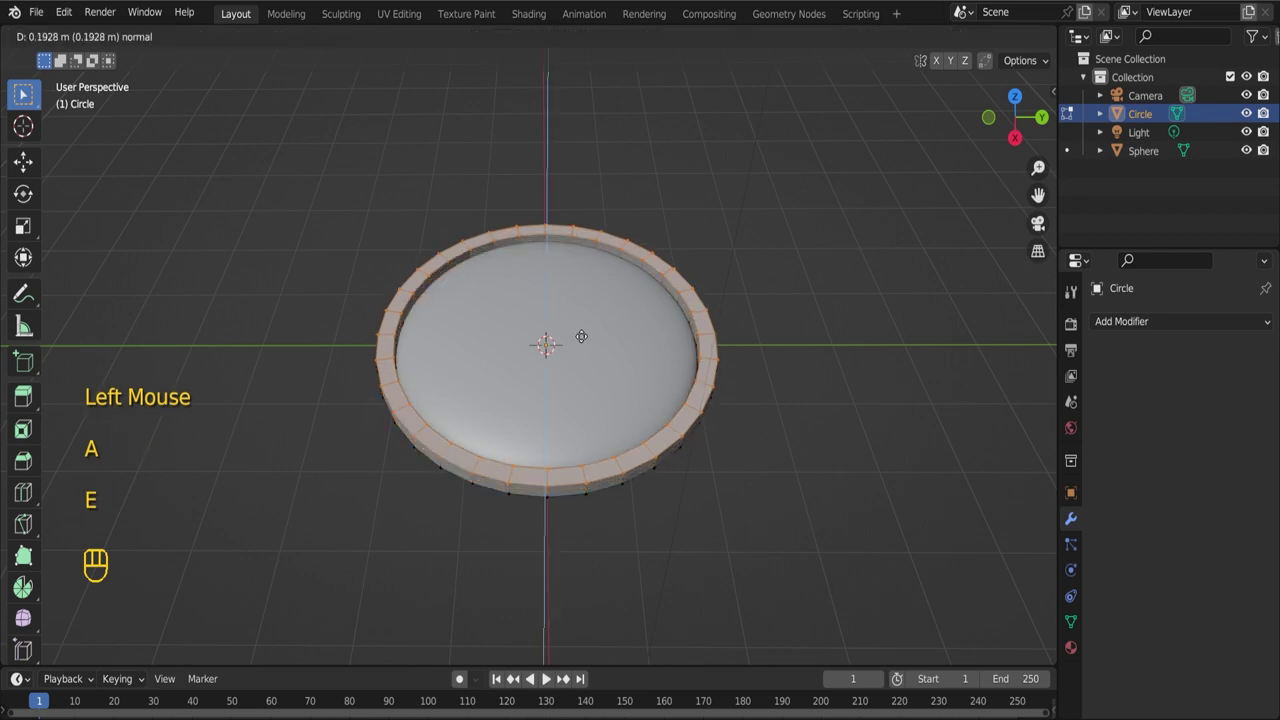
click(602, 307)
key(Tab)
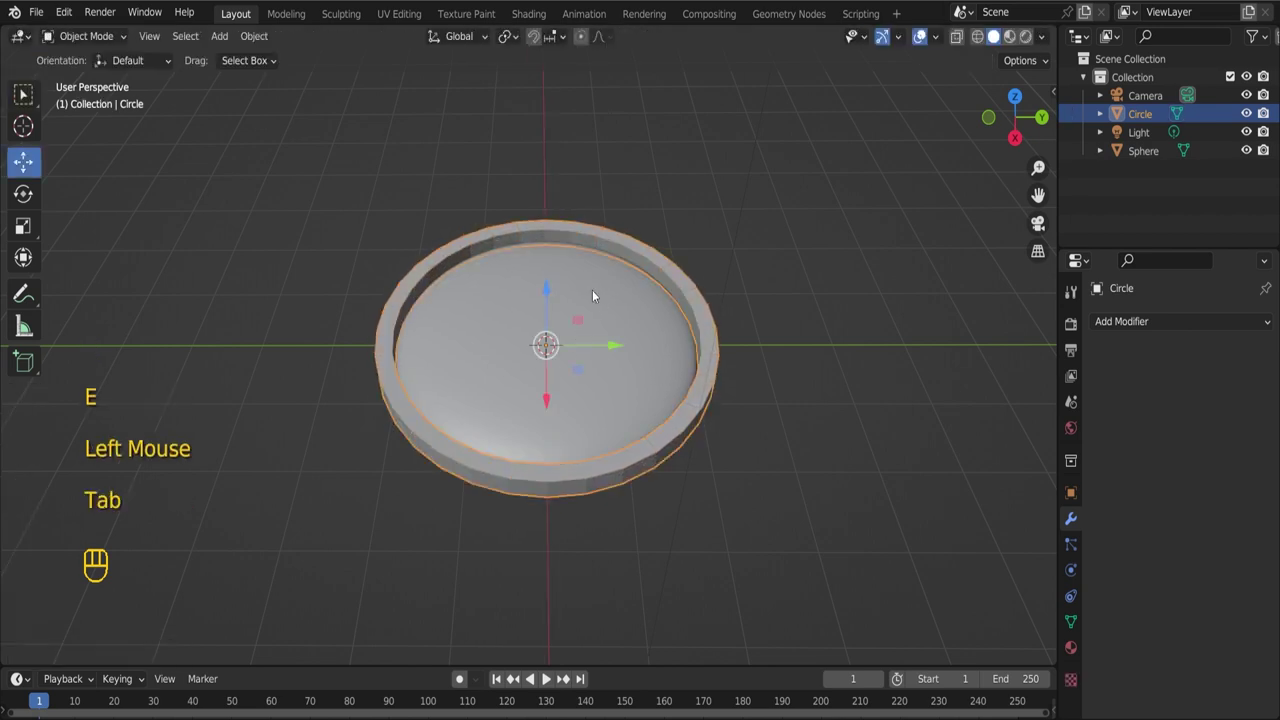
drag(545, 293, 547, 309)
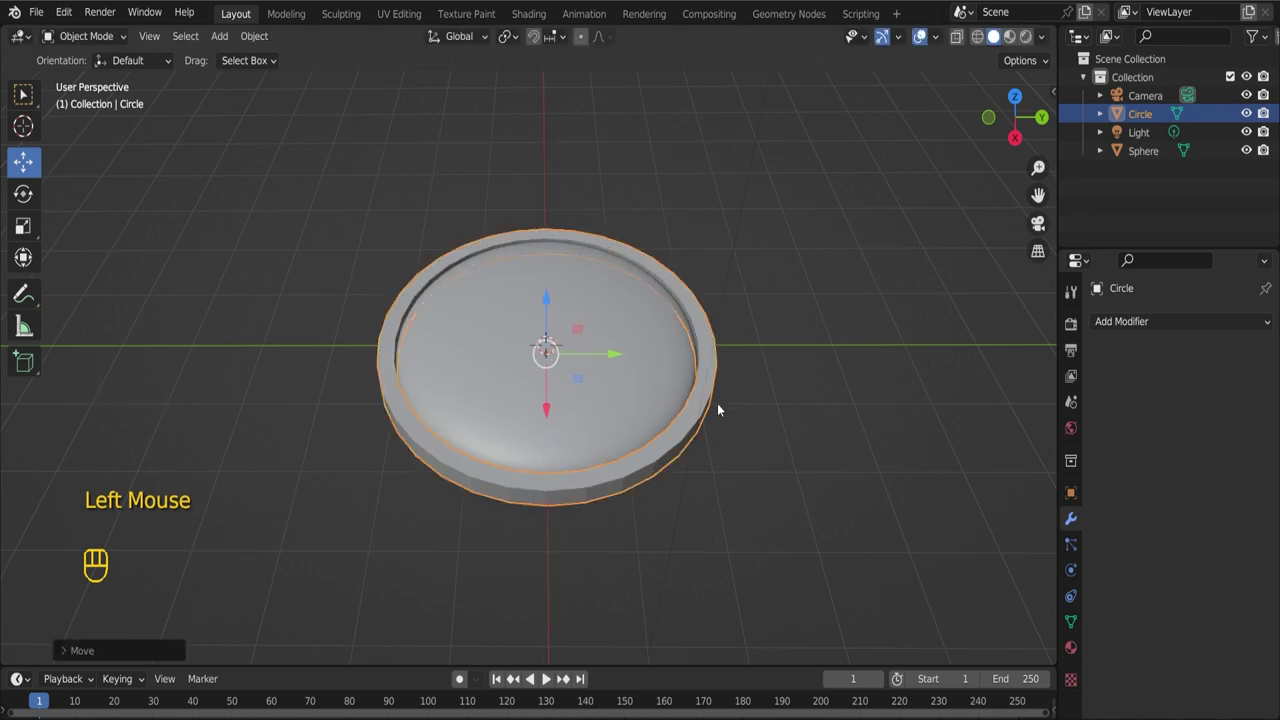
- Bevel the ring's upper outer edge loop with a narrow bevel
key(Tab)
middle_drag(717, 409, 640, 438)
scroll(640, 438, up, 2)
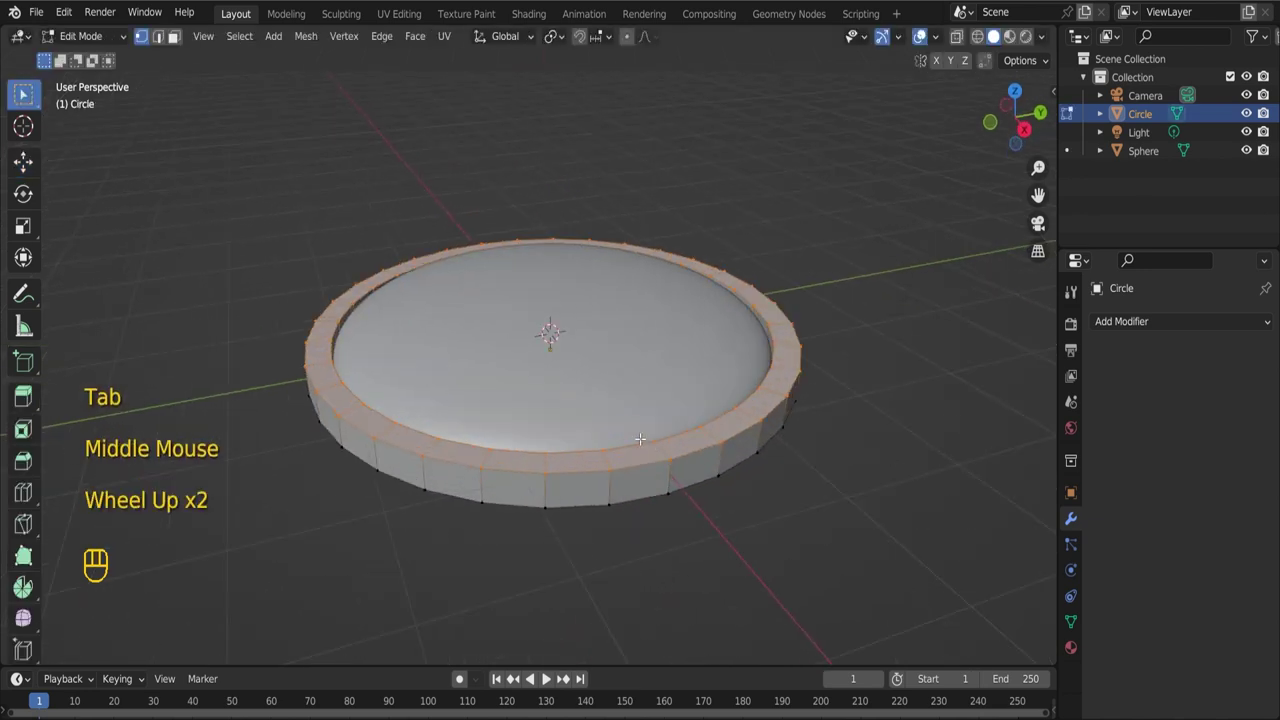
alt+click(672, 466)
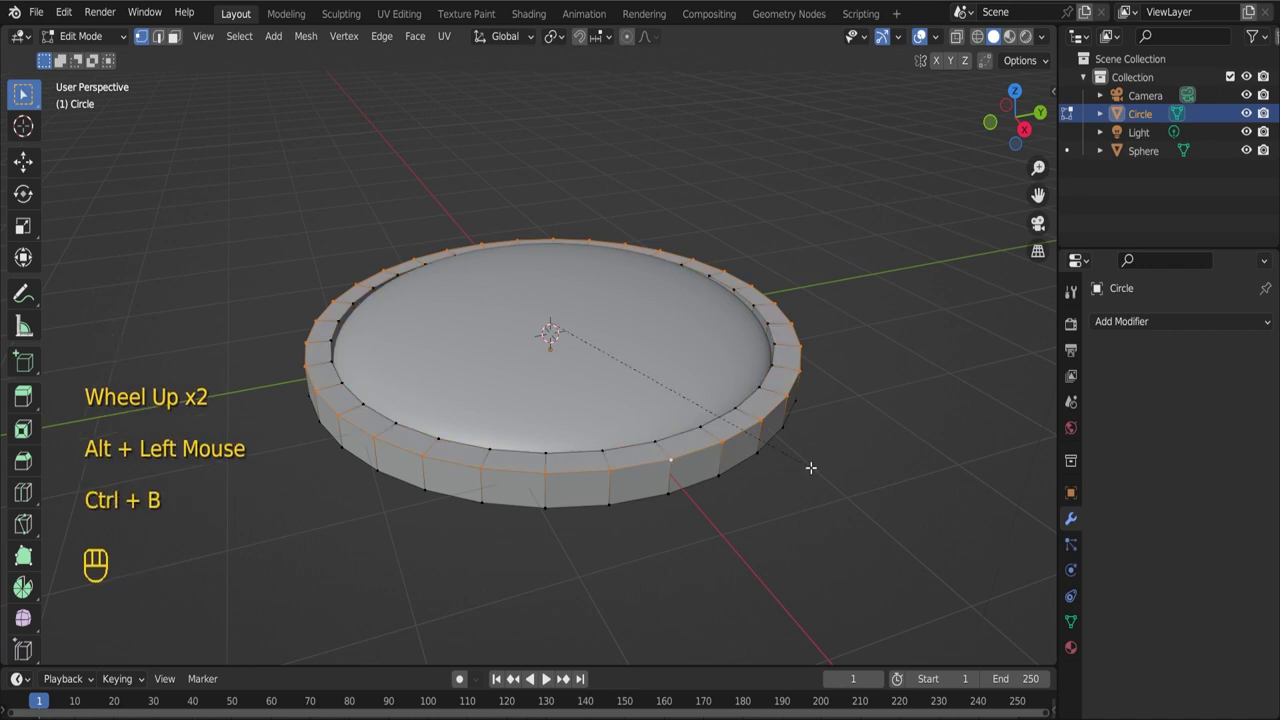
scroll(815, 469, up, 2)
click(815, 469)
- Bevel the ring's upper inner edge loop and return to Object Mode
middle_drag(815, 469, 531, 344)
scroll(505, 358, up, 2)
scroll(531, 344, up, 1)
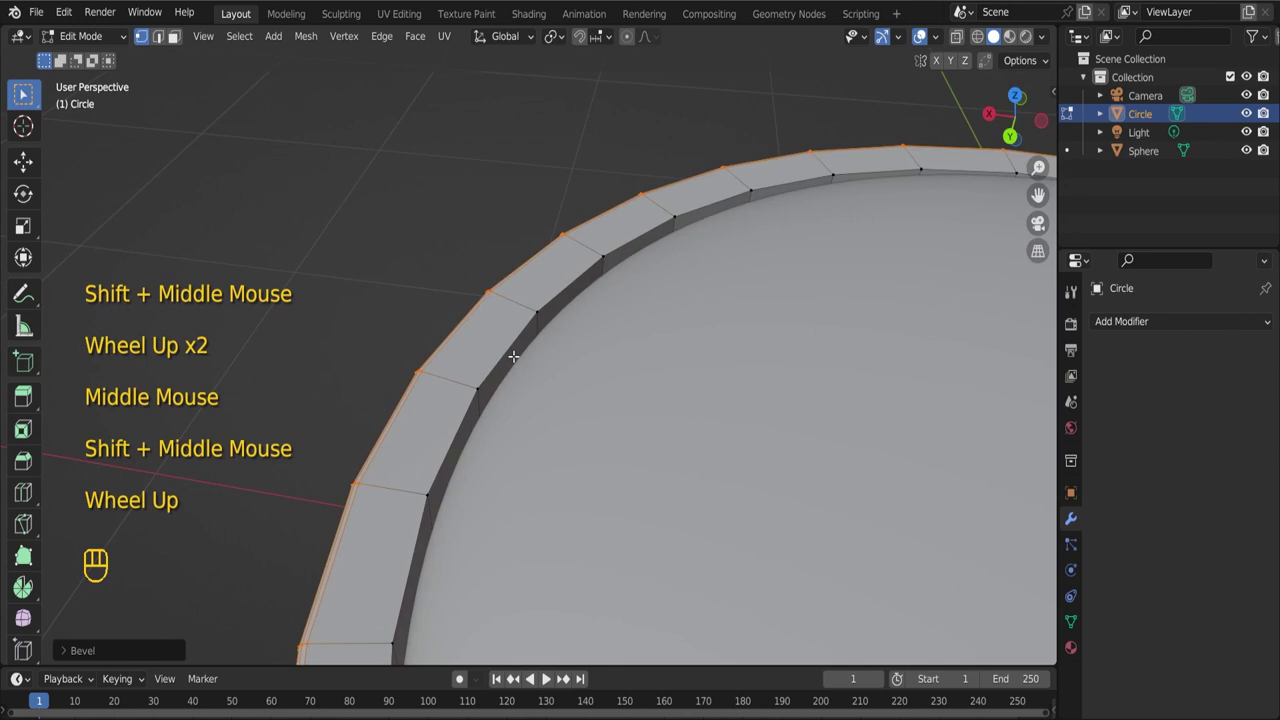
alt+click(531, 344)
key(ctrl+b)
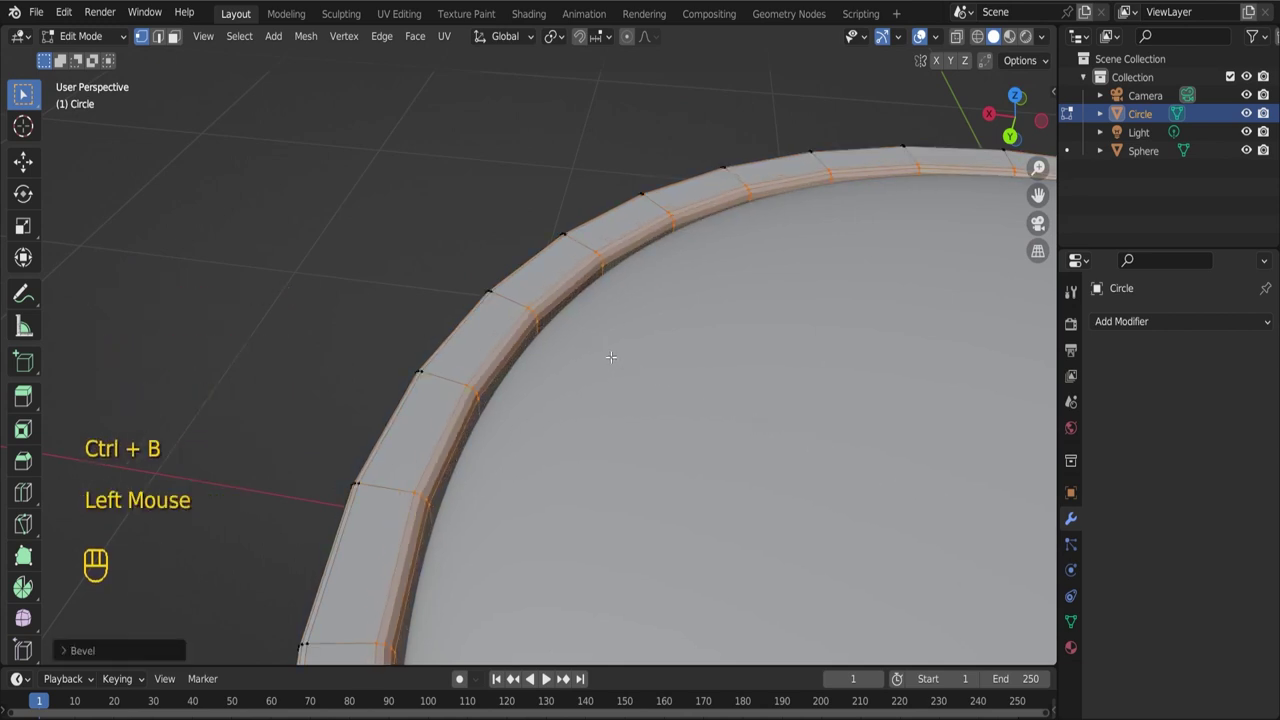
key(alt+a)
key(Tab)
- Bevel the ring's lower outer edge loop from the underside
scroll(571, 323, down, 2)
mouse_move(571, 323)
middle_down()
mouse_move(694, 300)
mouse_move(560, 300)
middle_up()
scroll(694, 300, up, 1)
key(Tab)
scroll(559, 301, up, 1)
alt+click(559, 301)
key(ctrl+b)
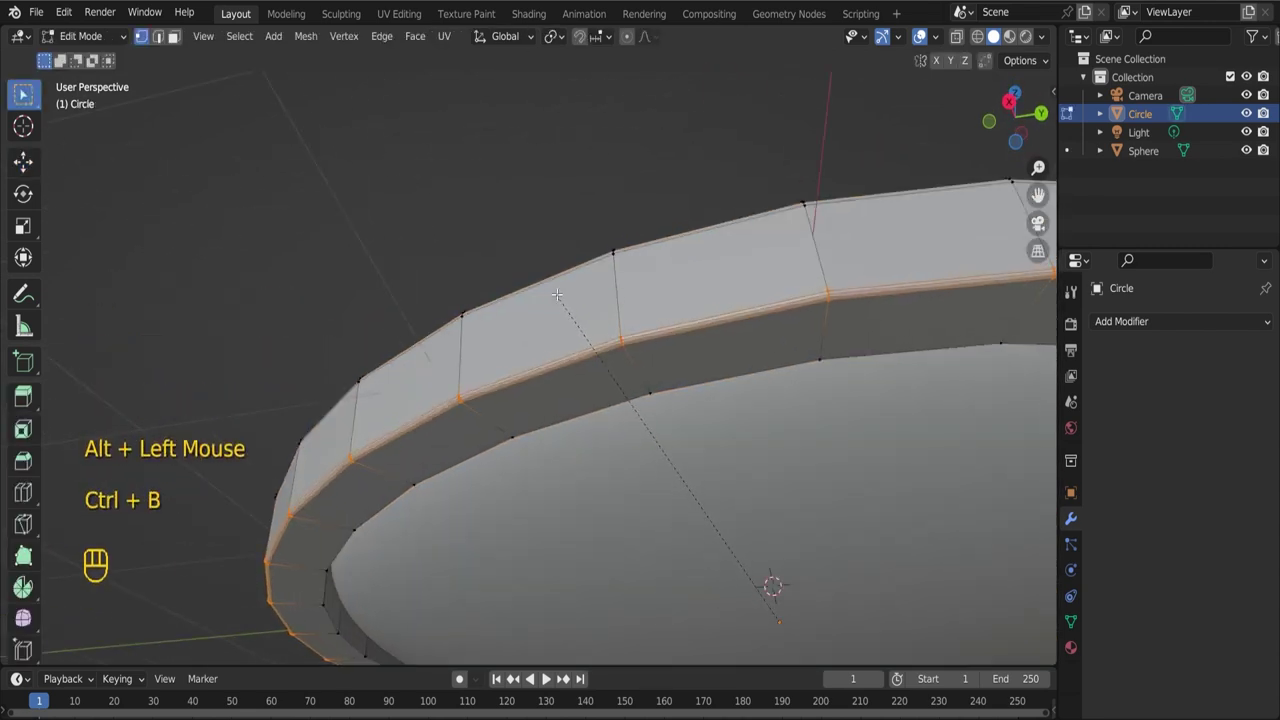
- Bevel the ring's lower inner edge loop, clear the selection and return to Object Mode
middle_drag(570, 315, 449, 357)
alt+click(491, 370)
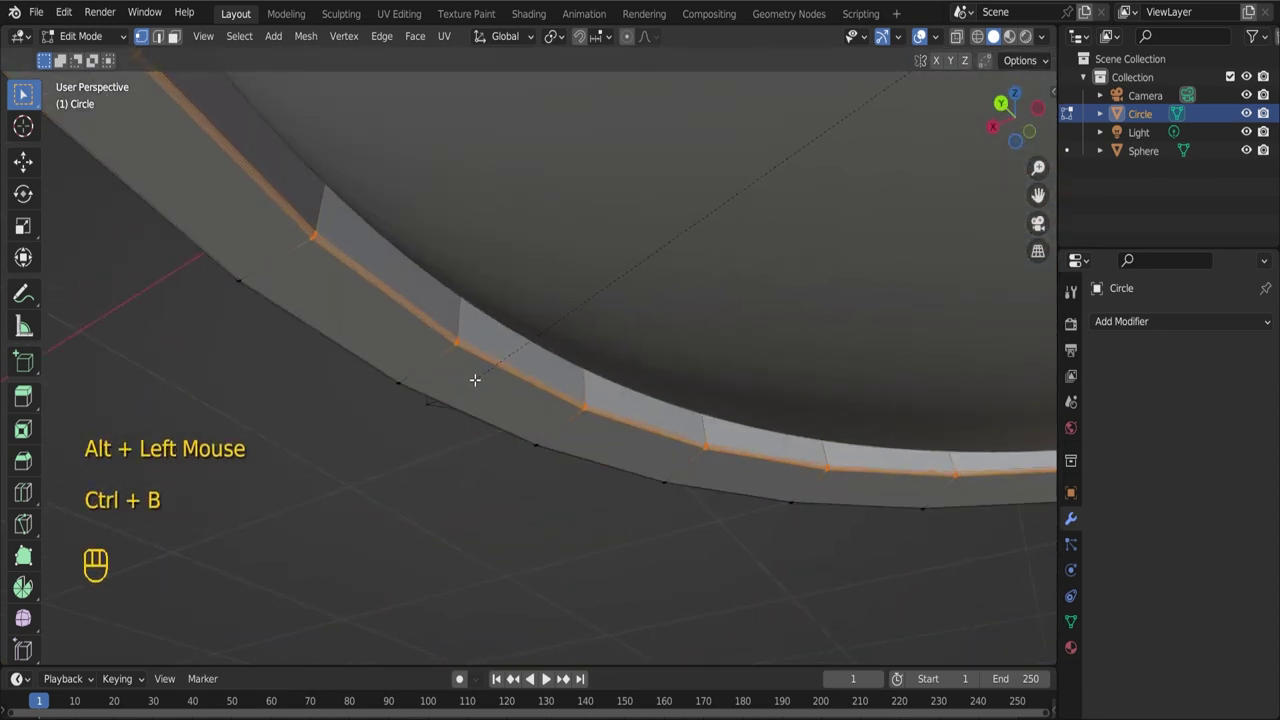
key(alt+a)
key(Tab)
scroll(498, 336, down, 1)
middle_drag(498, 336, 610, 379)
scroll(673, 404, down, 2)
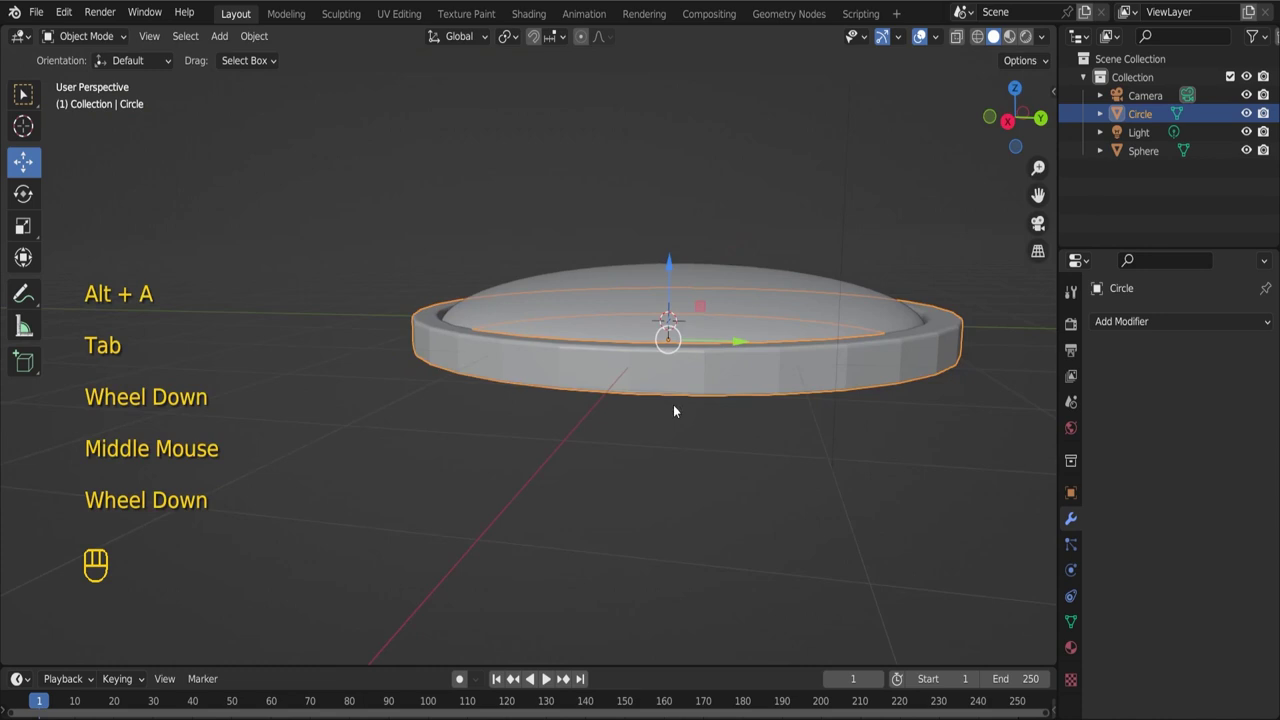
- Select the upper and lower vertices on the ring's outer wall at the X axis and snap the 3D cursor between them
middle_drag(673, 404, 723, 474)
key(Tab)
scroll(690, 400, up, 1)
click(669, 354)
shift+click(670, 392)
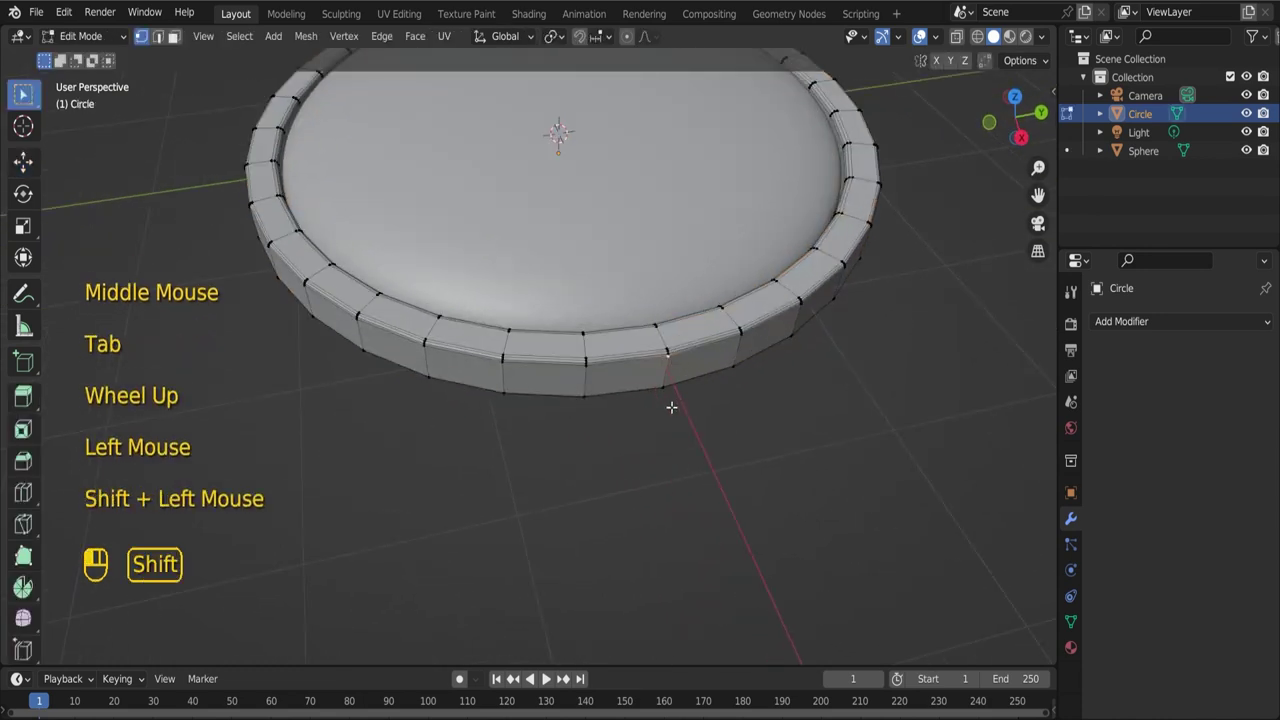
key(shift+s)
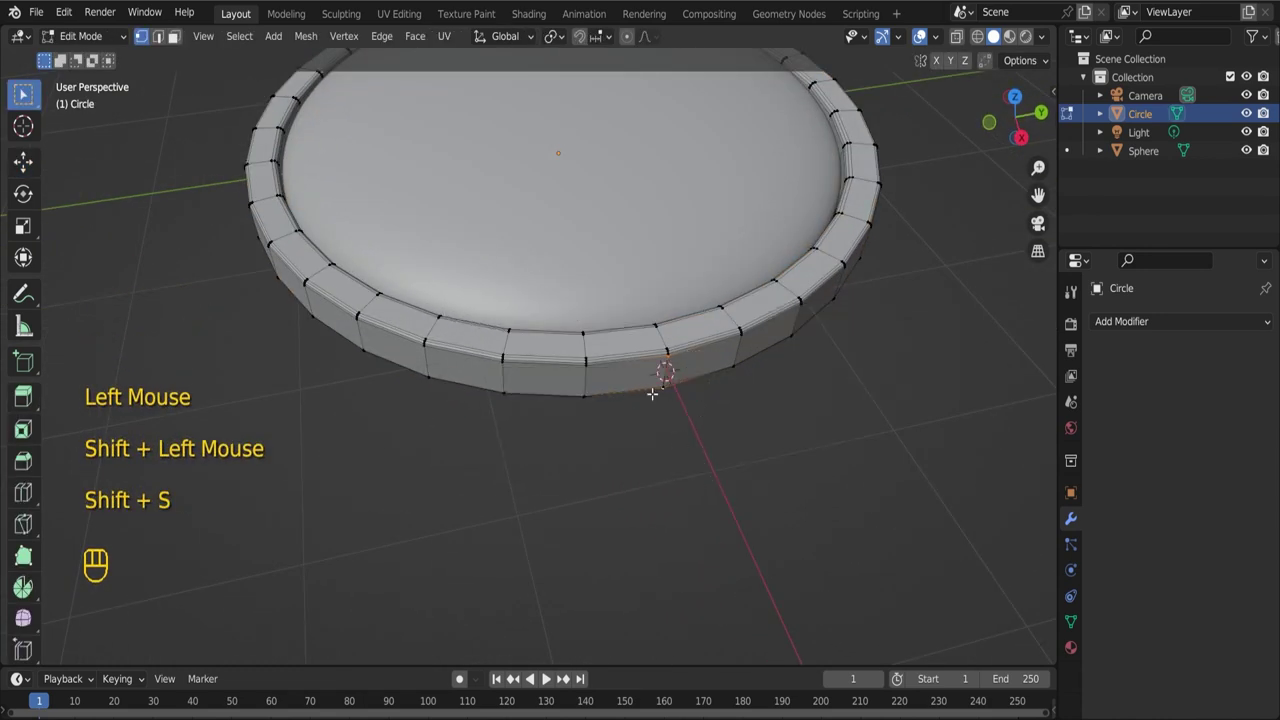
- Add a circle at the 3D cursor within the ring mesh and rotate it 90° about Y
scroll(654, 391, down, 2)
middle_drag(654, 391, 622, 366)
key(shift+a)
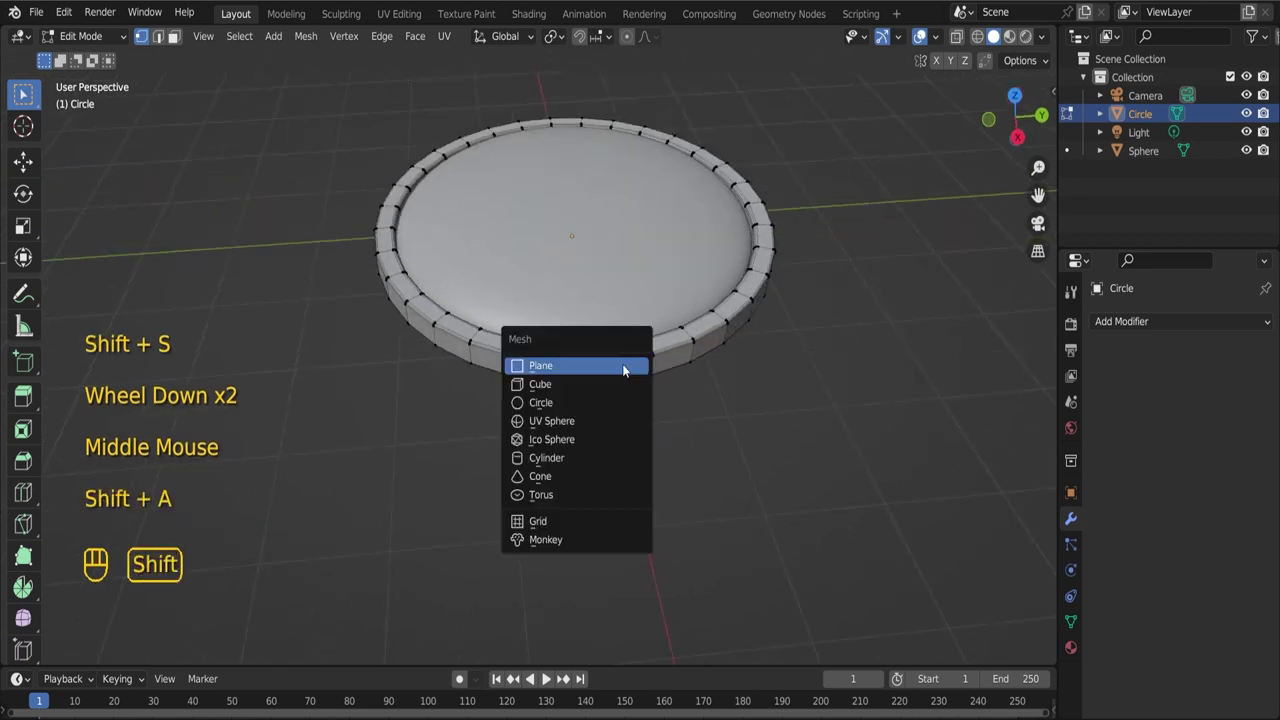
click(606, 400)
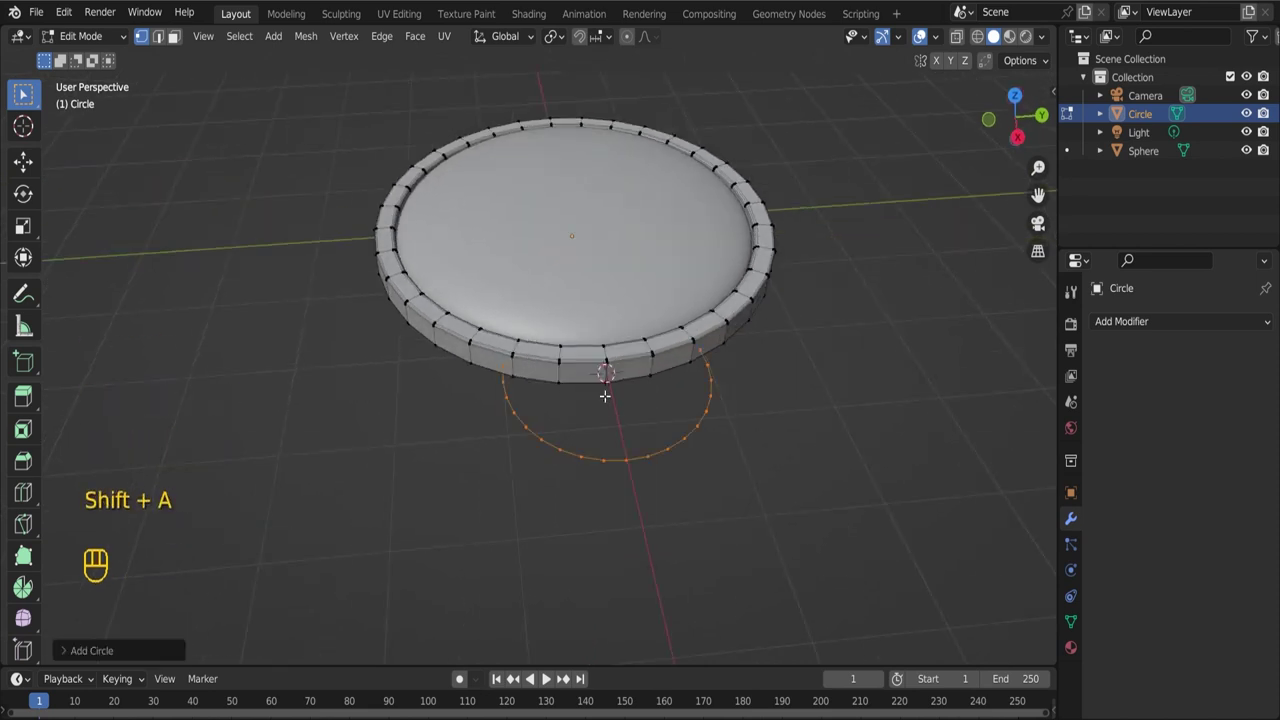
key(r)
key(y)
click(737, 446)
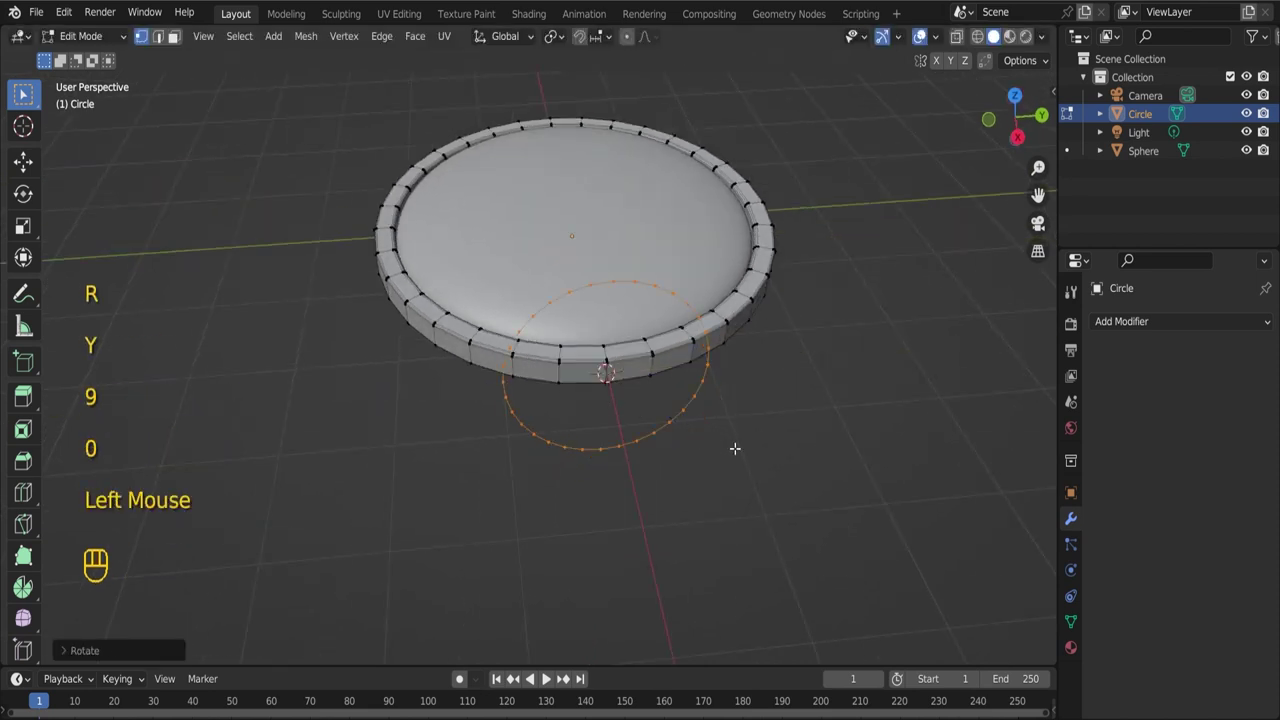
- Scale the upright circle down to about the ring's thickness and move it slightly inward along X into the outer wall
key(s)
click(640, 374)
scroll(640, 374, up, 2)
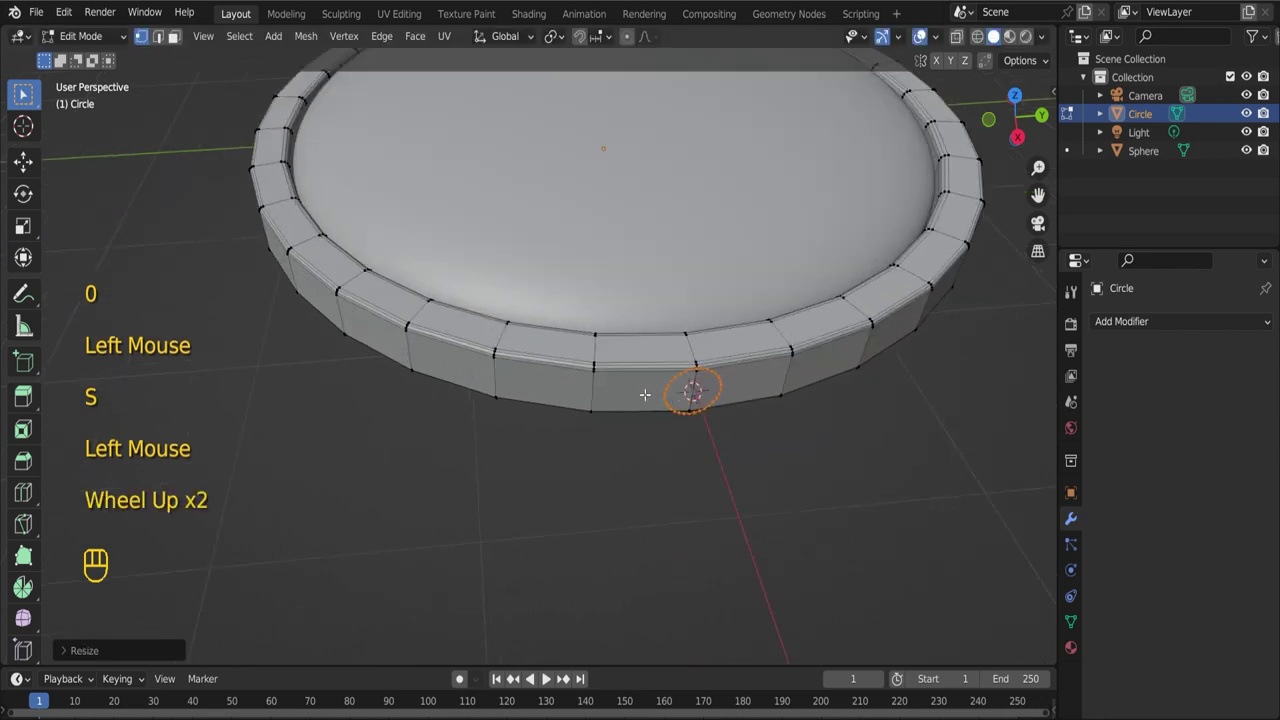
shift+middle_drag(800, 460, 722, 342)
click(23, 161)
scroll(670, 275, up, 1)
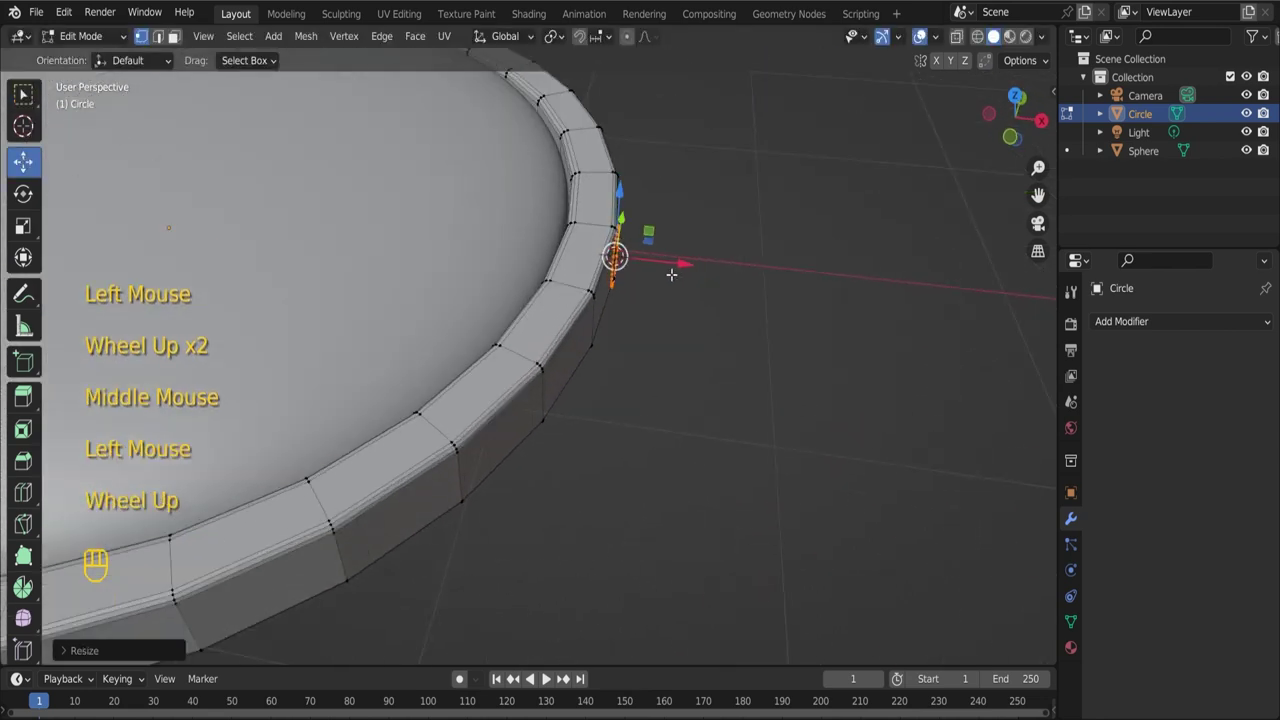
drag(686, 268, 681, 265)
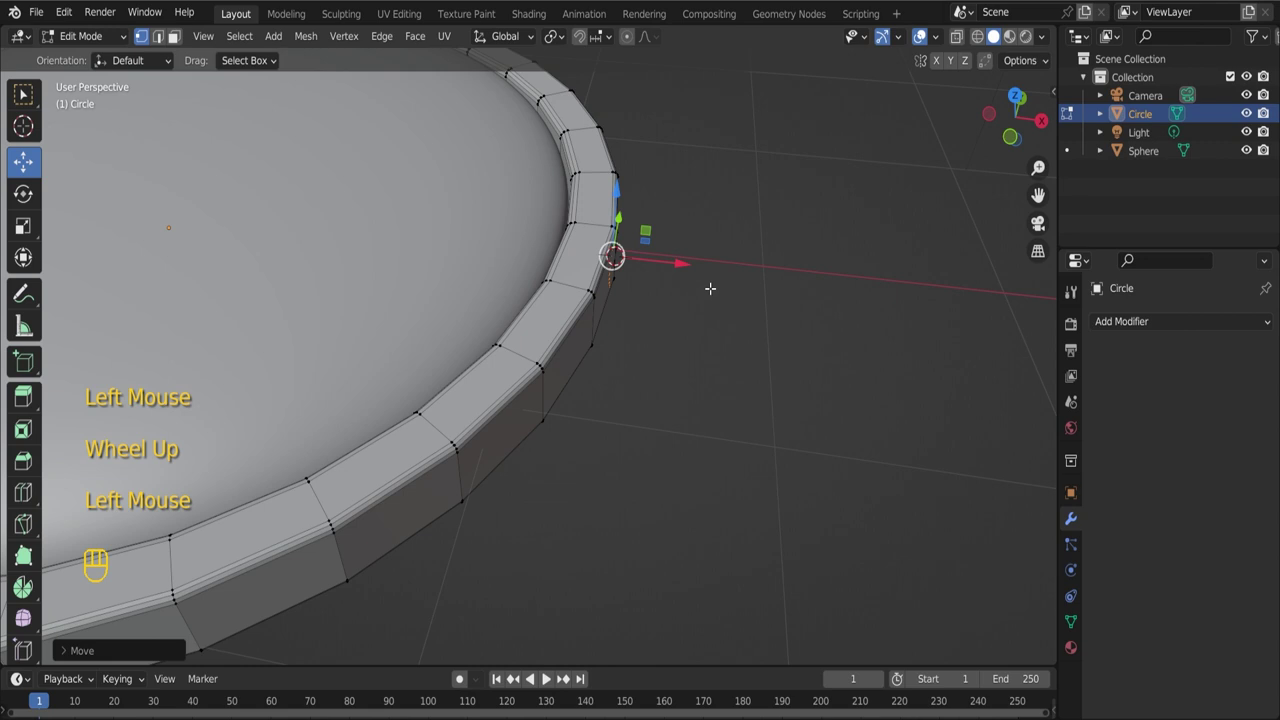
scroll(700, 311, down, 1)
key(s)
key(x)
right_click(978, 326)
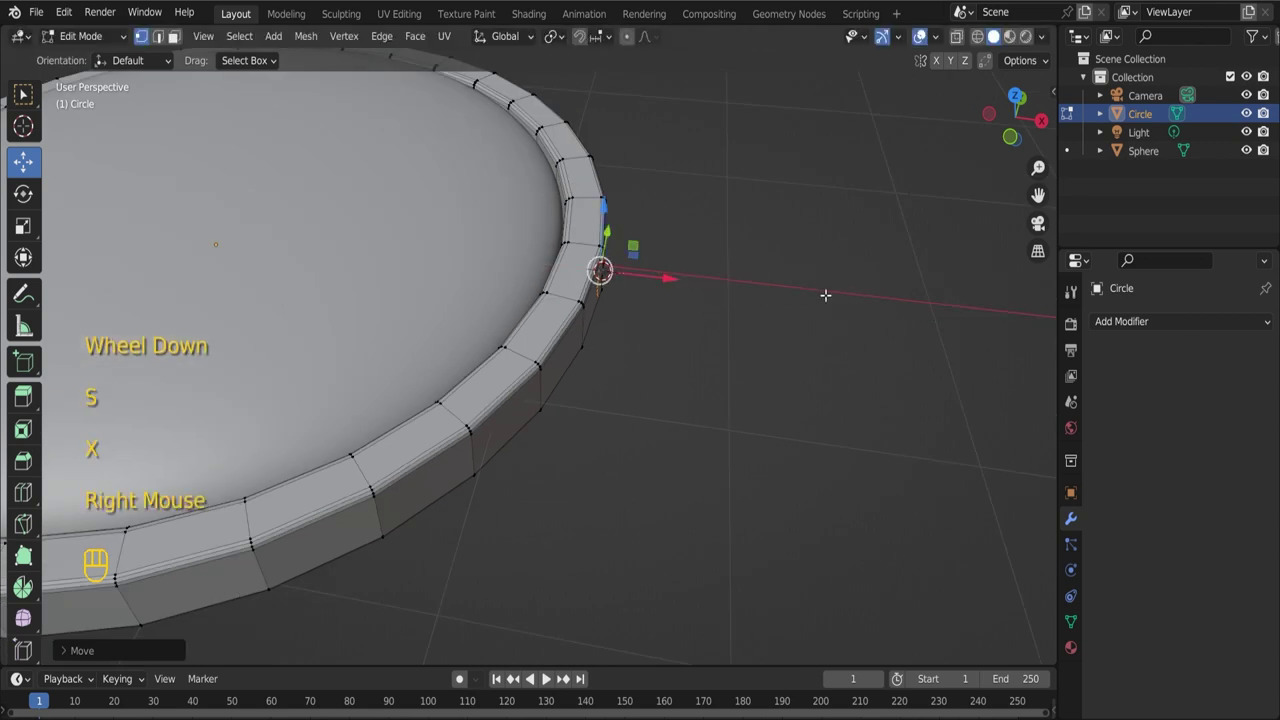
- Extrude the small upright circle outward along X and pull its end further away from the ring to form the handle's neck
key(e)
key(x)
click(992, 314)
scroll(992, 314, down, 2)
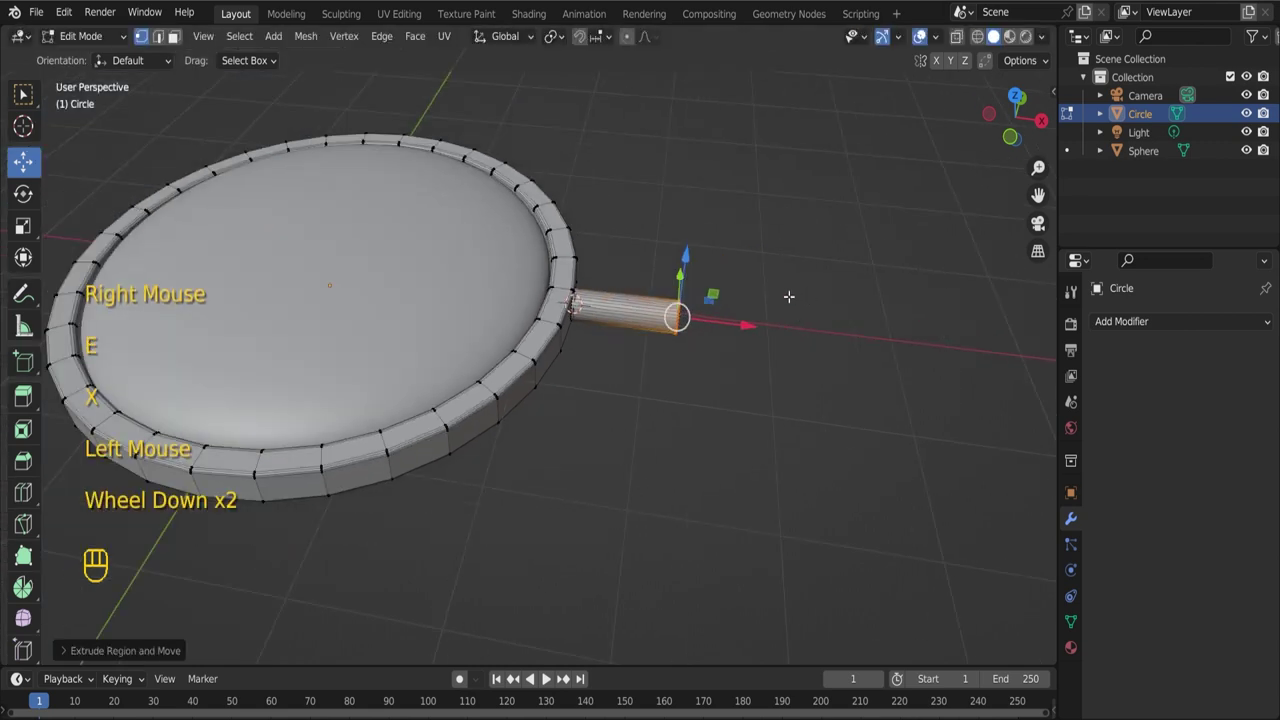
drag(740, 322, 920, 357)
- Scale up the neck's outer end loop so the neck flares away from the ring
scroll(920, 357, down, 1)
shift+middle_drag(850, 340, 634, 380)
scroll(733, 343, up, 1)
key(s)
click(640, 425)
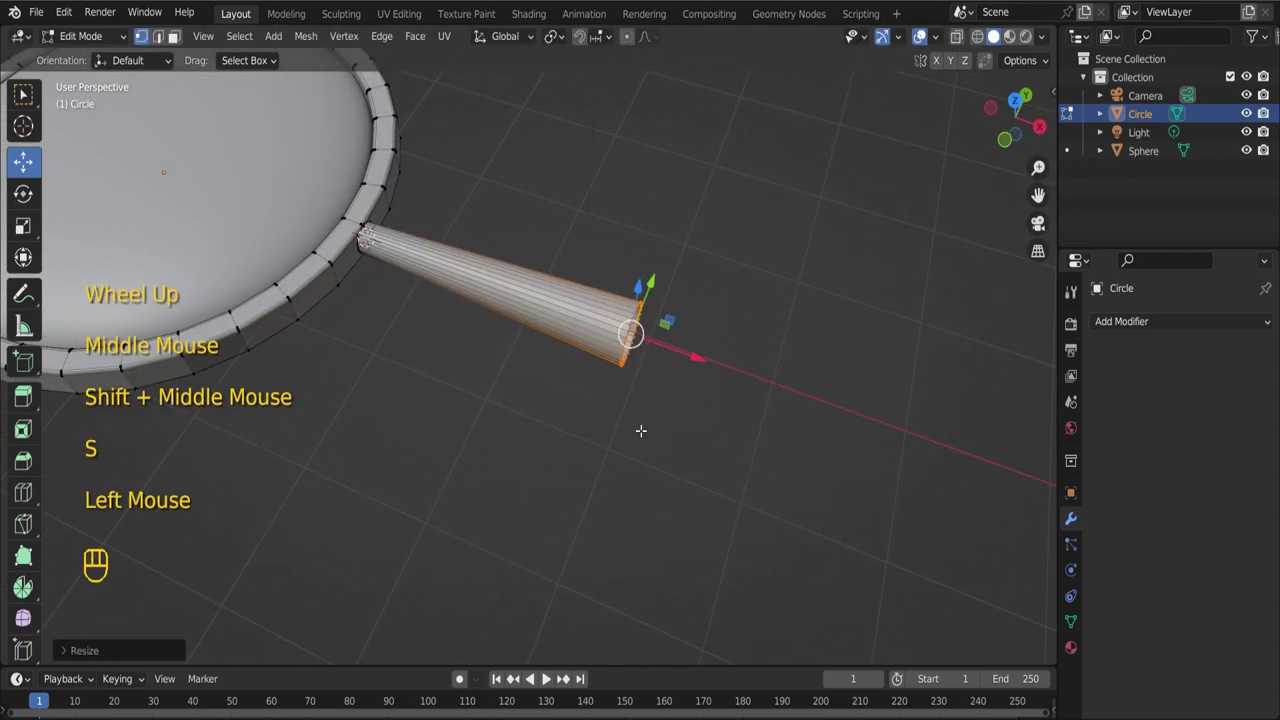
- Extrude the neck's end loop and scale it outward in place to form a slightly wider shoulder
scroll(619, 376, down, 1)
key(e)
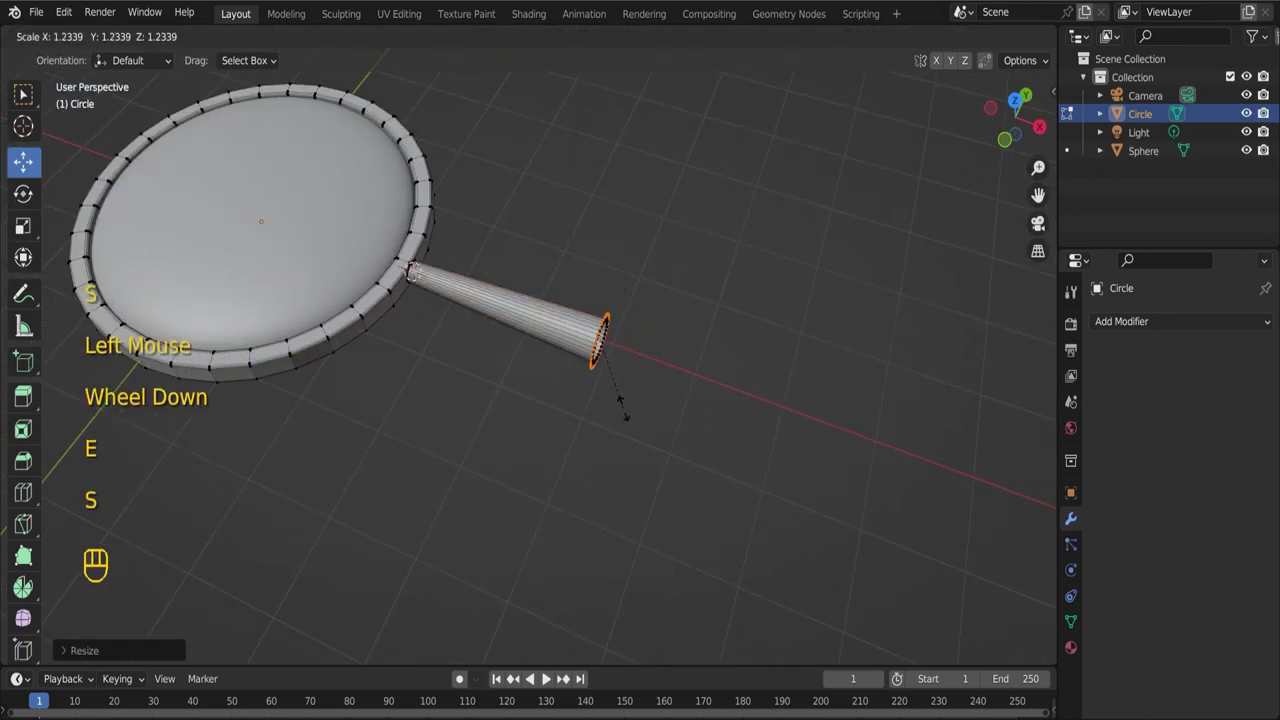
click(636, 394)
- Extrude the shoulder's outer loop along X into a long grip and scale up its far end for a gentle taper
key(e)
key(x)
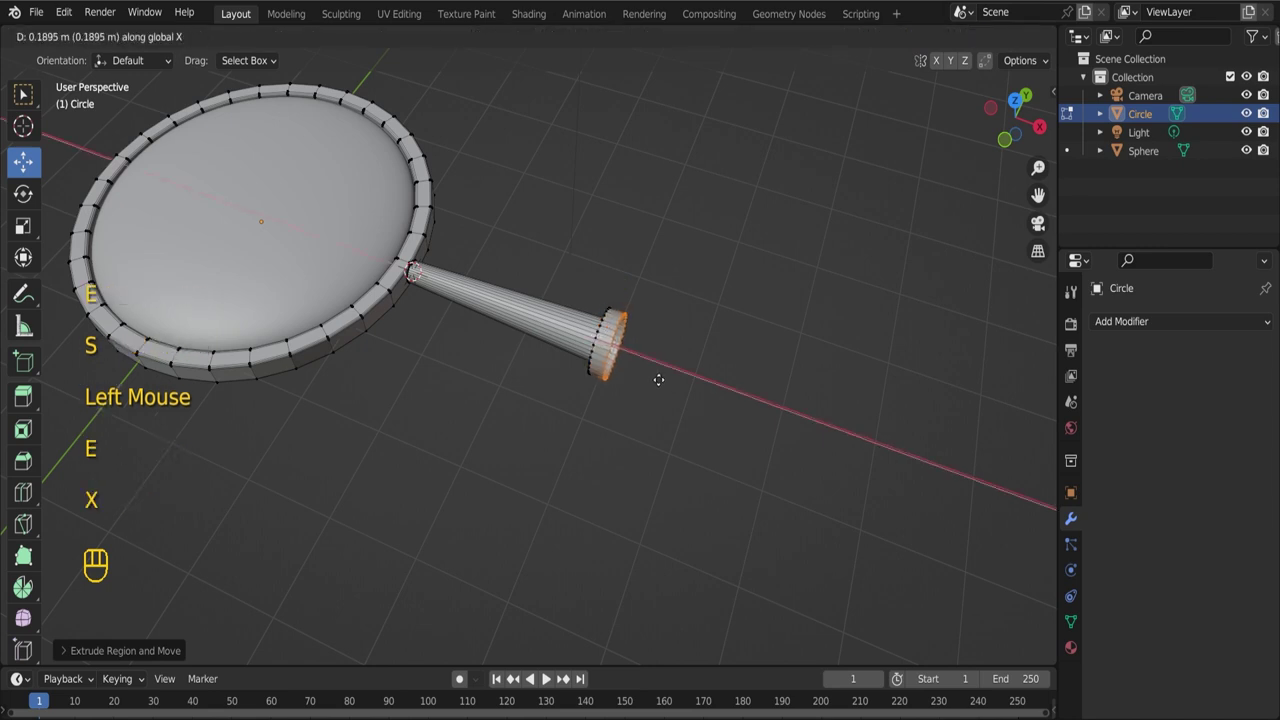
click(660, 381)
drag(676, 362, 909, 443)
scroll(909, 443, down, 2)
shift+middle_drag(909, 443, 691, 401)
drag(691, 401, 766, 434)
key(s)
click(842, 484)
- Extrude the grip's end loop in place and scale it inward to leave a flat rim around the opening
middle_drag(766, 434, 665, 372)
scroll(674, 409, up, 2)
key(e)
key(s)
click(710, 437)
- Extrude the rim's inner loop a short way into the grip along X to form a recess
scroll(706, 434, up, 2)
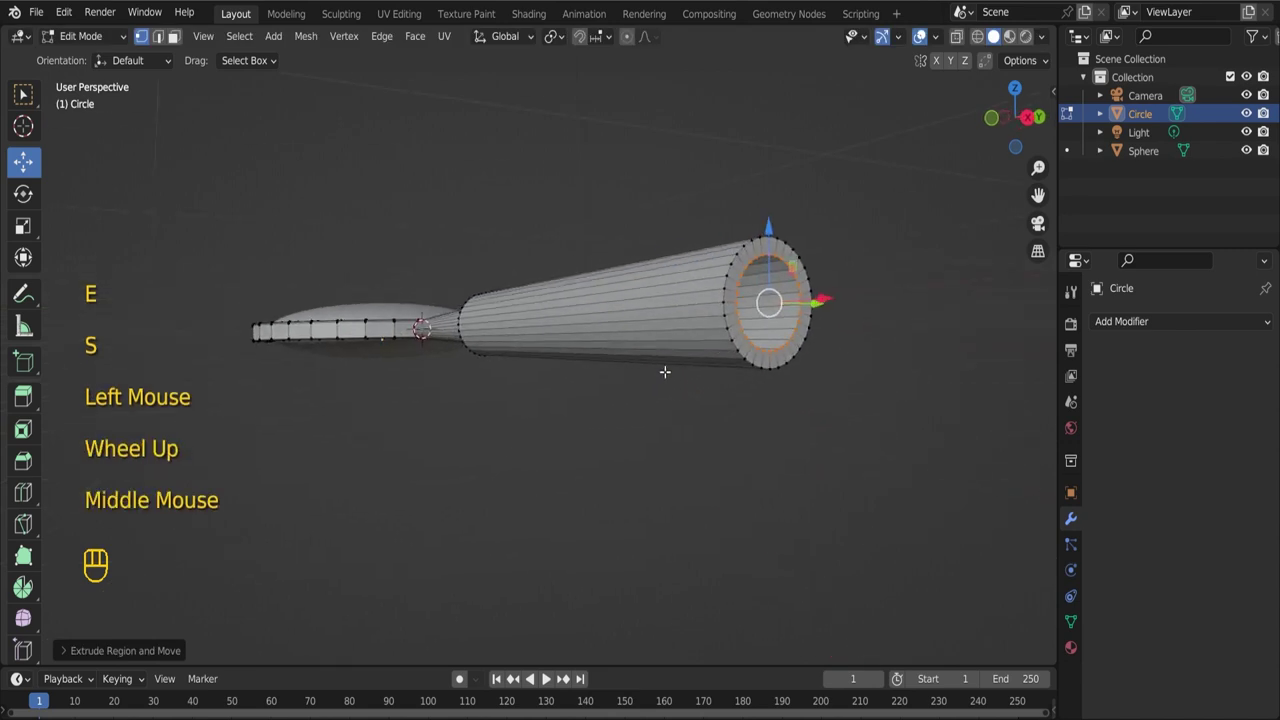
key(e)
key(x)
click(789, 389)
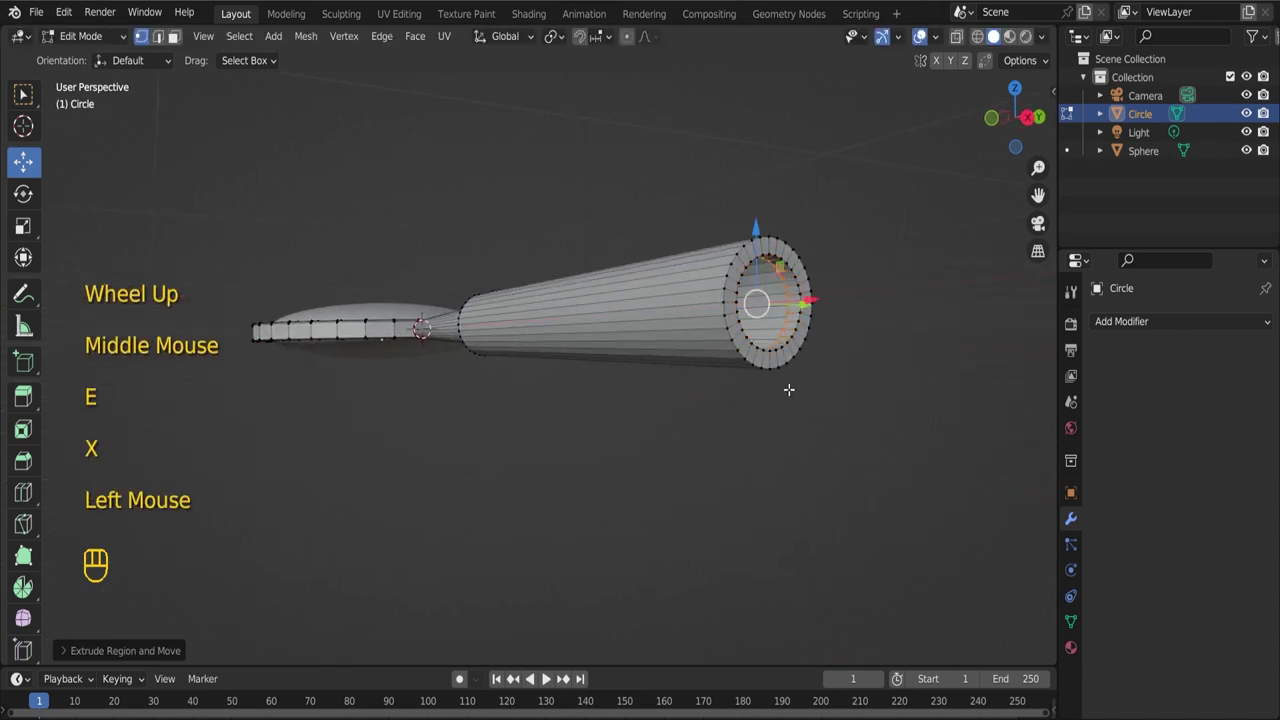
- Extrude the recess's inner loop, scale it to about 0.4 toward the centre and fill the remaining hole with a face
middle_drag(789, 389, 787, 387)
key(e)
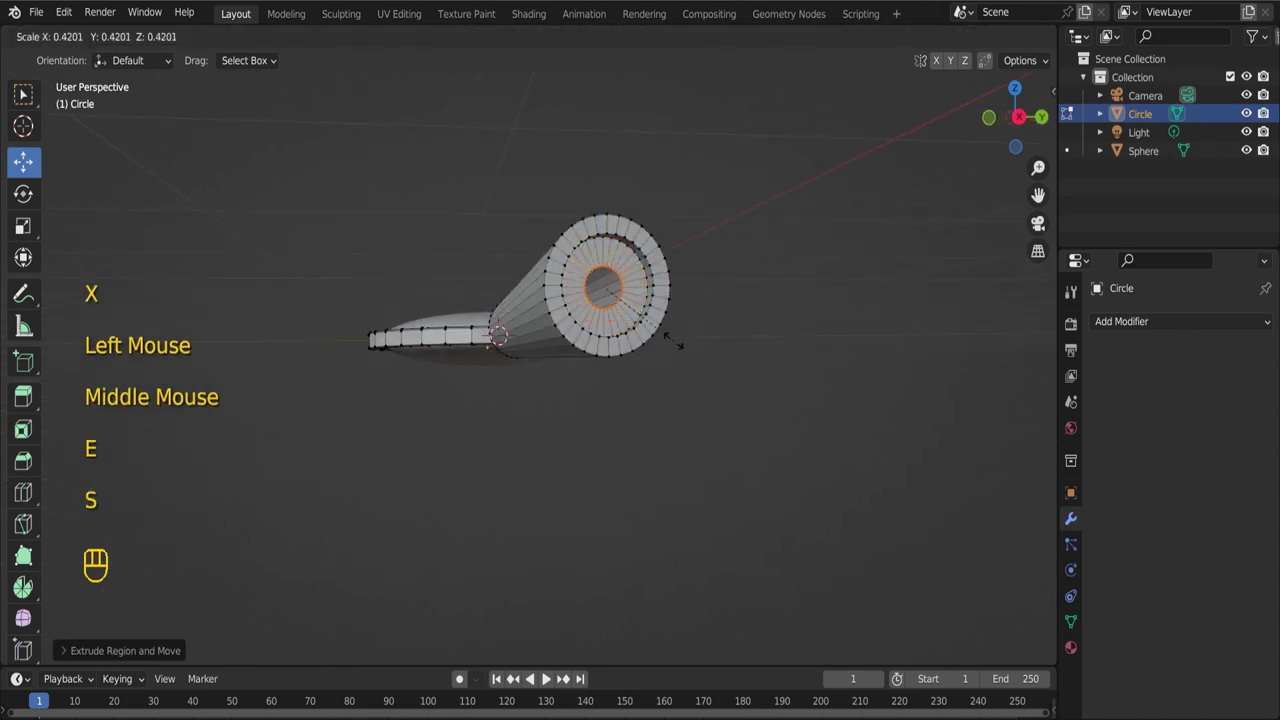
click(675, 343)
key(f)
- Bevel the edge loops around the recess's floor and mouth at the grip's end
scroll(660, 300, up, 2)
middle_drag(660, 300, 637, 288)
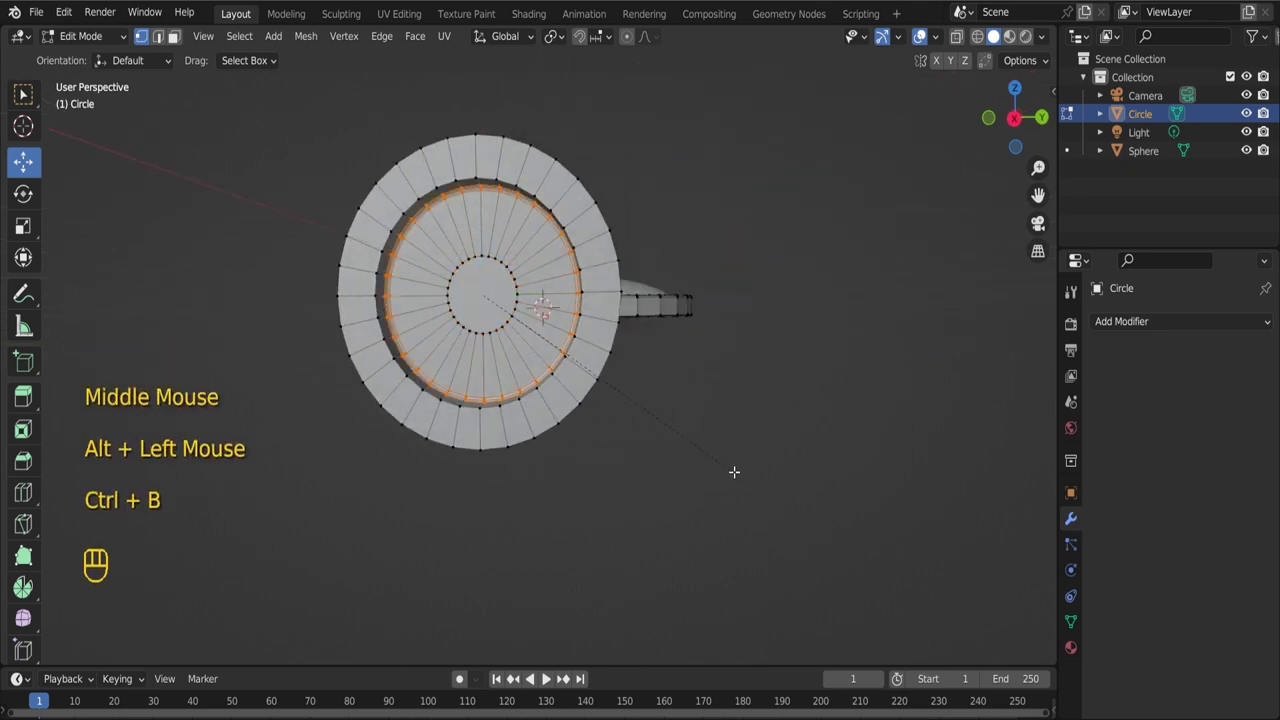
alt+click(573, 407)
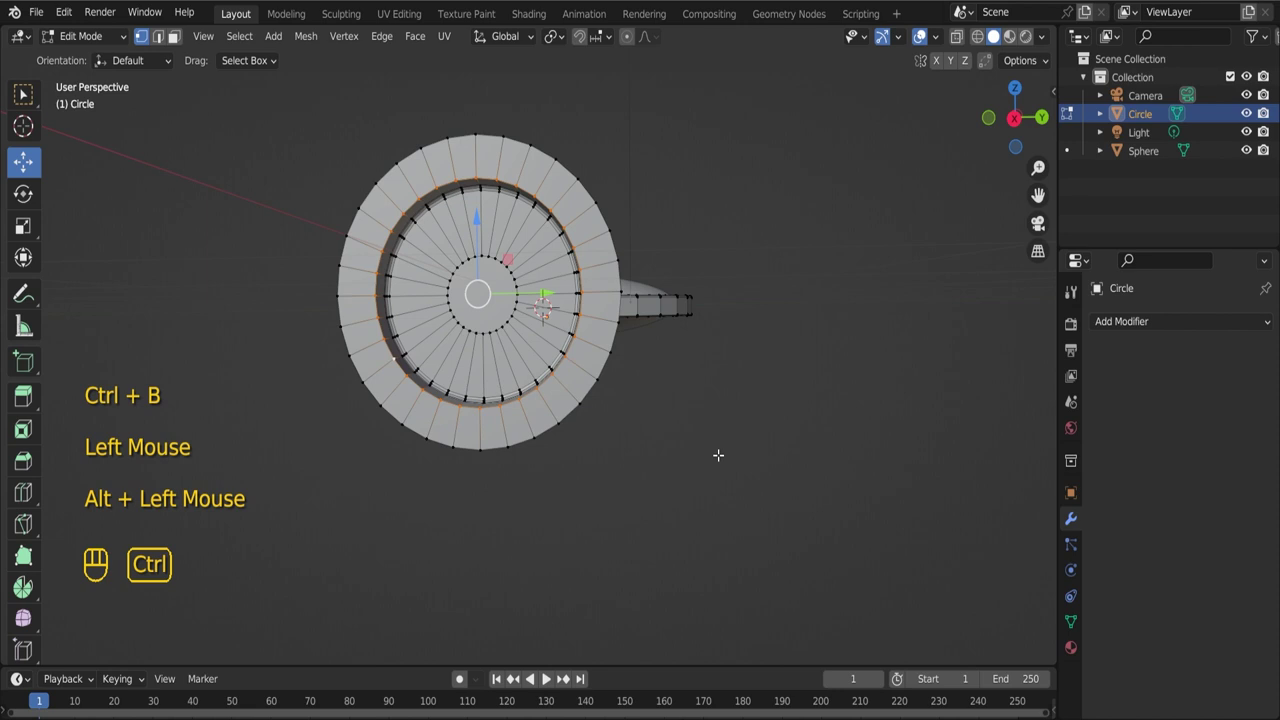
- Bevel the outer edge loop at the grip's far end
middle_drag(725, 461, 553, 349)
scroll(553, 349, up, 2)
alt+click(564, 352)
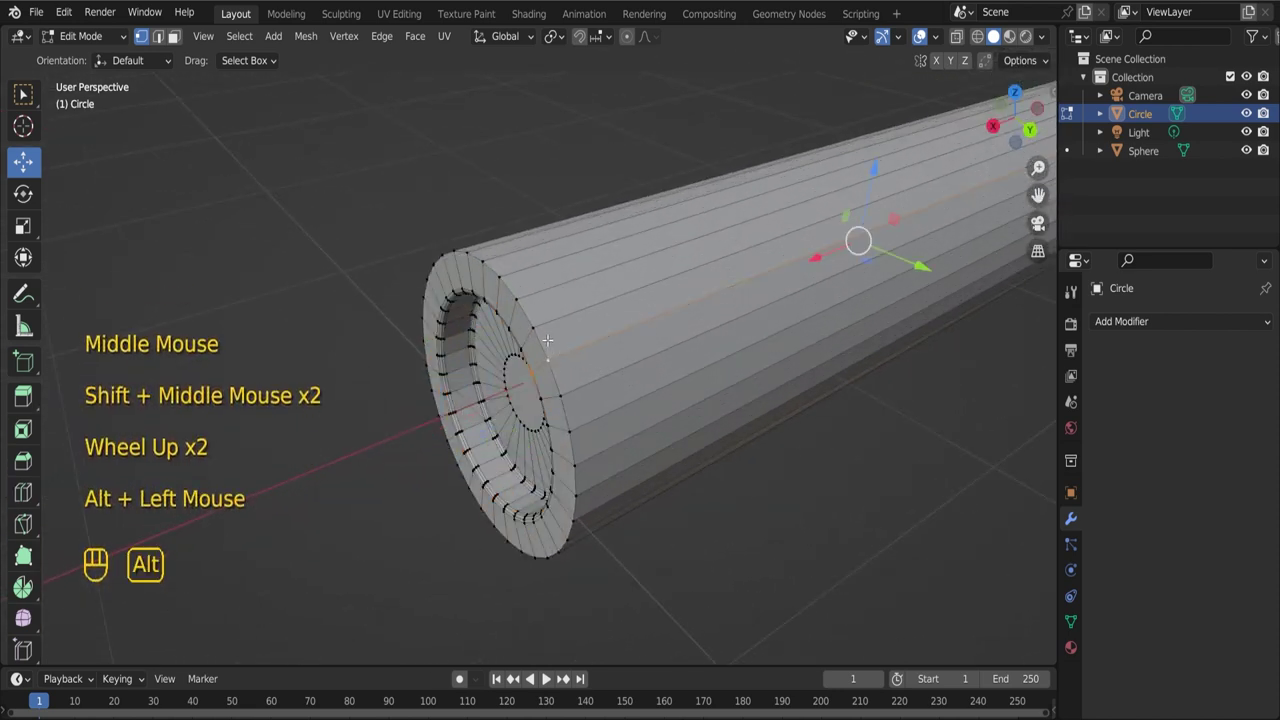
alt+click(703, 435)
key(ctrl+b)
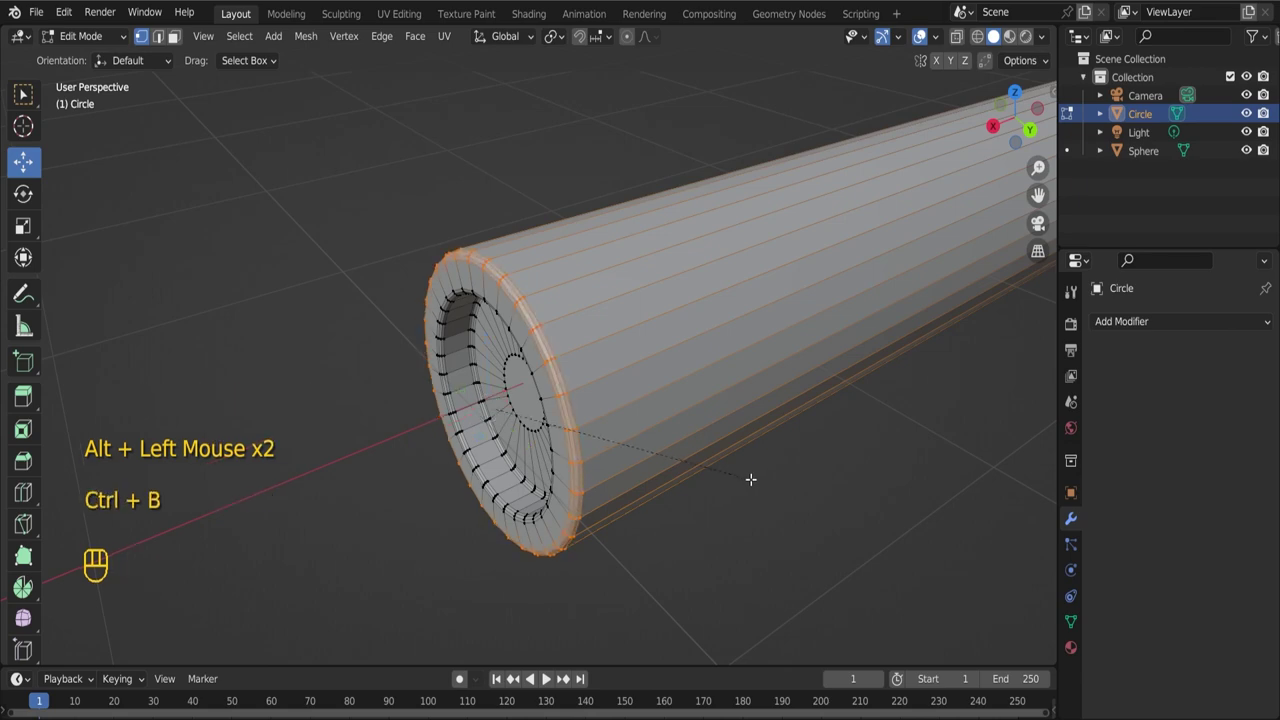
- Bevel the outer and inner edge loops of the shoulder where the neck meets the grip, and return to Object Mode
key(alt+a)
scroll(640, 390, down, 2)
shift+middle_drag(640, 390, 561, 352)
scroll(501, 385, up, 2)
scroll(501, 385, up, 1)
scroll(561, 352, up, 2)
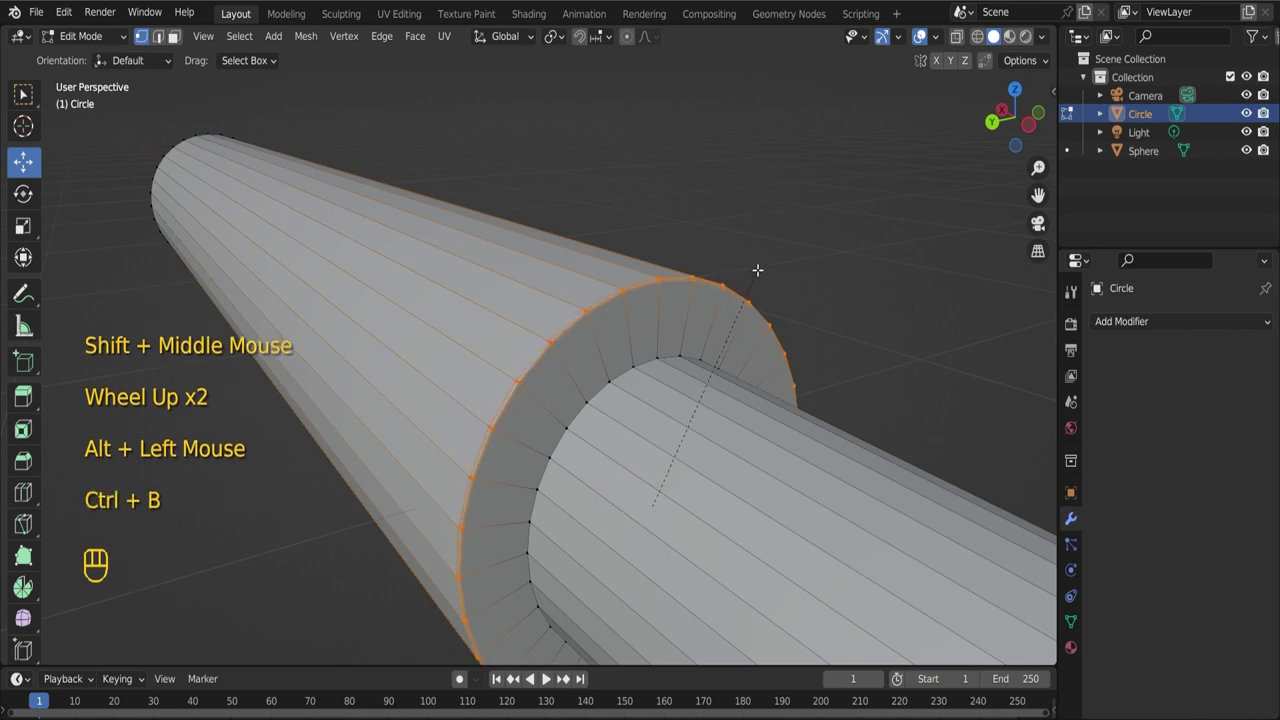
alt+click(717, 314)
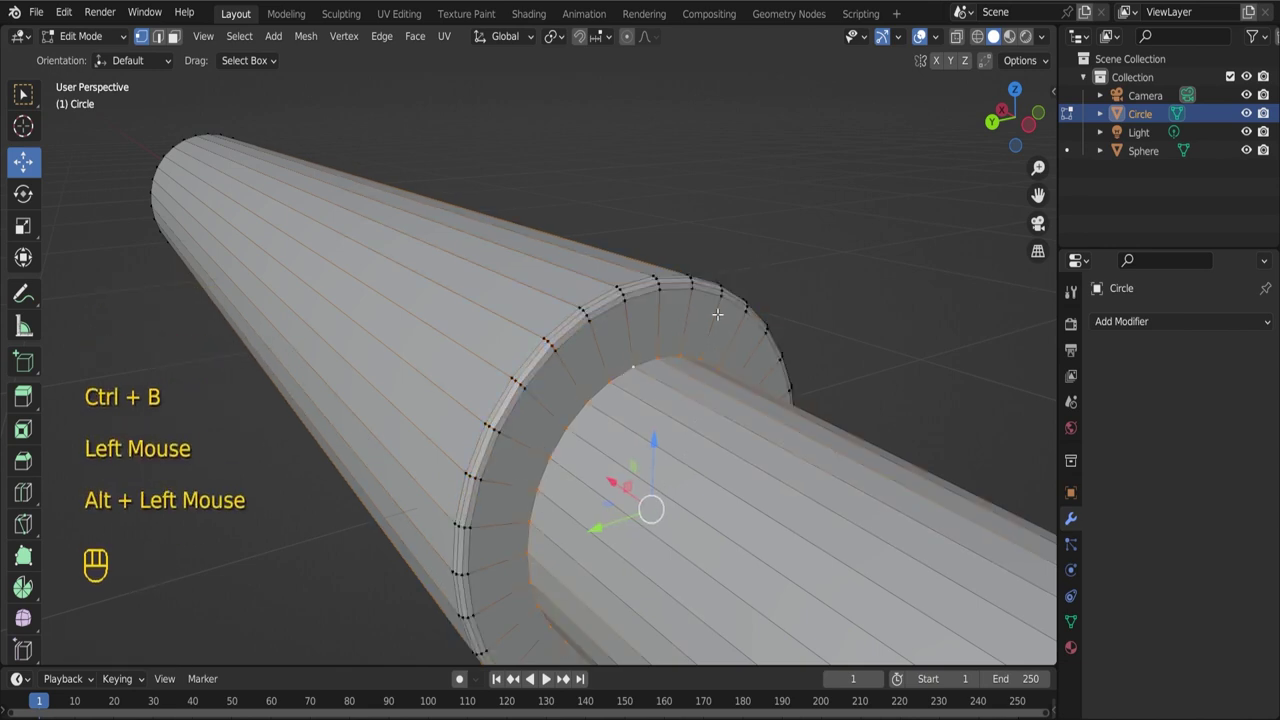
click(781, 270)
key(alt+a)
key(Tab)
- Apply Shade Smooth to the ring and handle object
scroll(694, 291, down, 1)
scroll(694, 291, down, 1)
middle_drag(694, 291, 763, 377)
scroll(642, 327, down, 1)
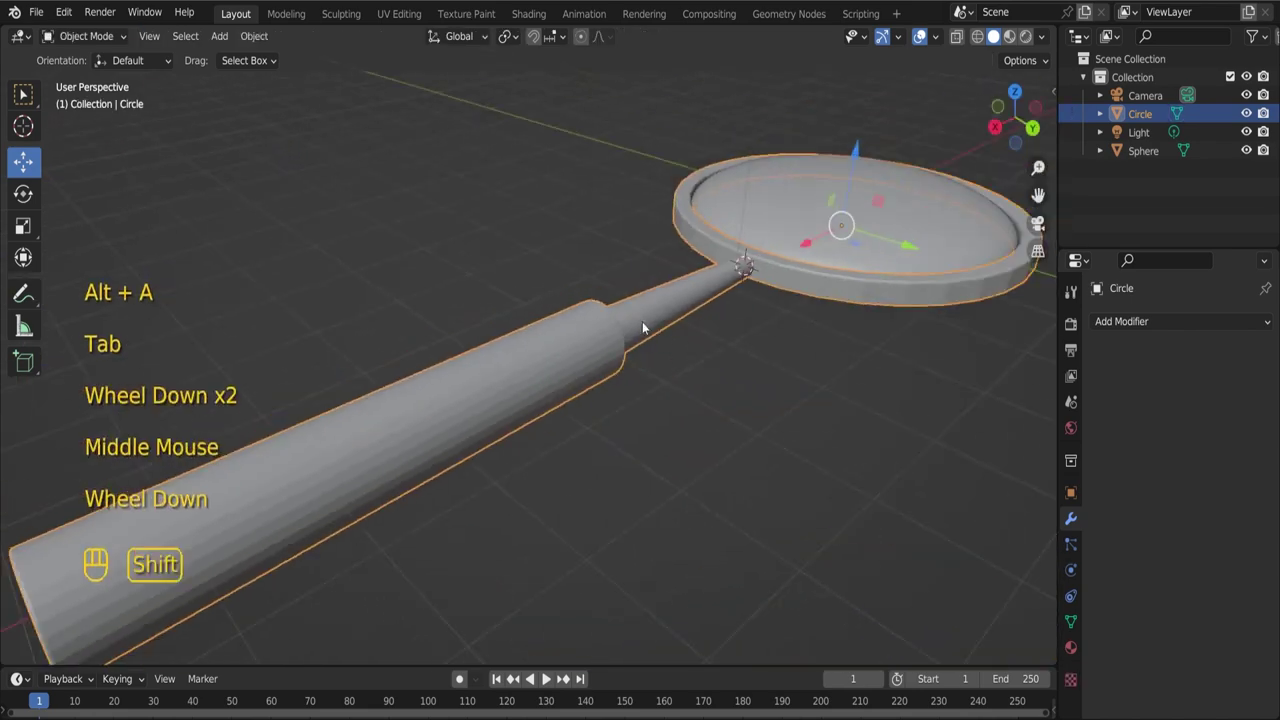
shift+middle_drag(642, 327, 691, 397)
right_click(651, 410)
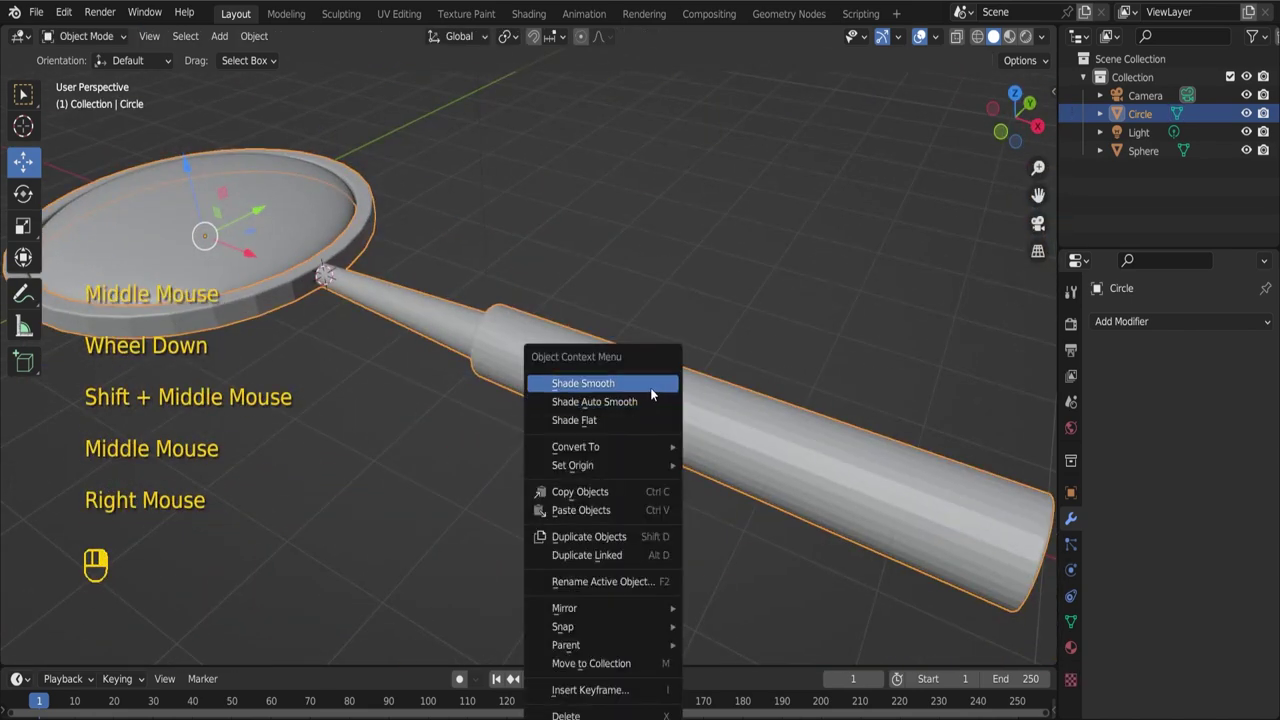
click(651, 384)
- Select the lens and scale it slightly to fit the ring frame
shift+middle_drag(450, 276, 665, 425)
key(alt+a)
click(656, 305)
middle_drag(665, 425, 620, 346)
key(alt+a)
scroll(651, 386, down, 2)
click(625, 355)
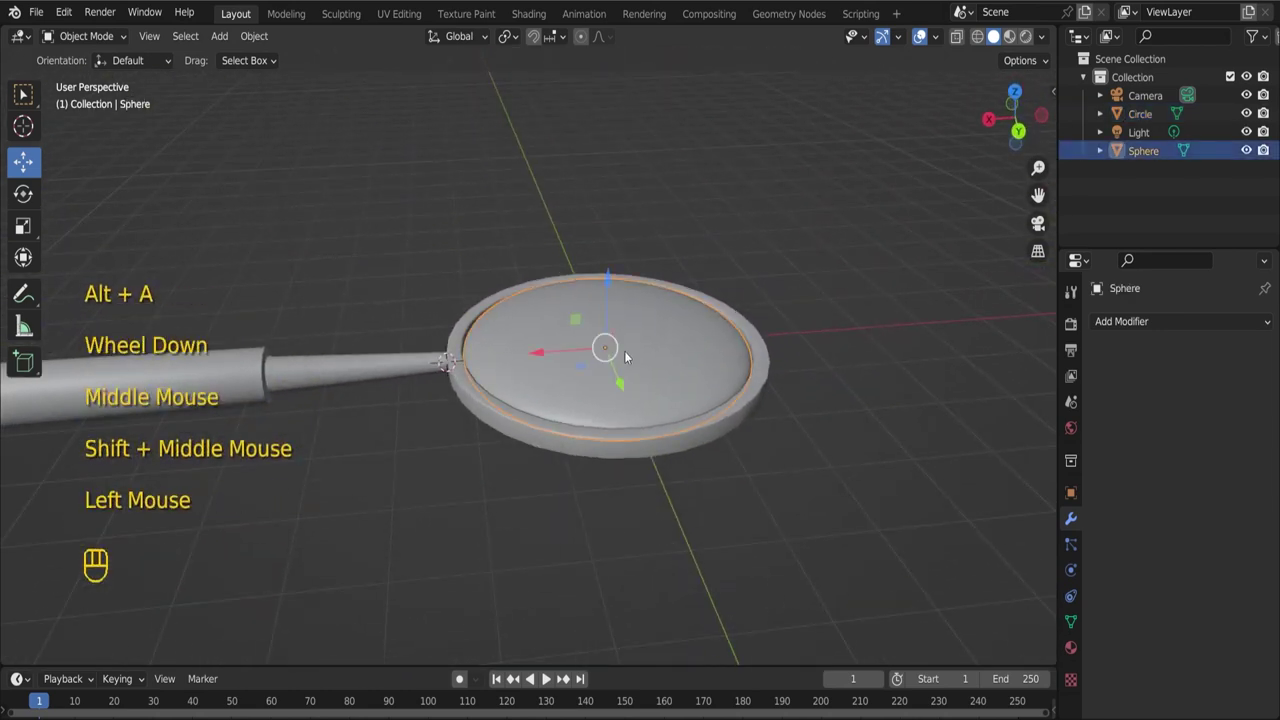
key(s)
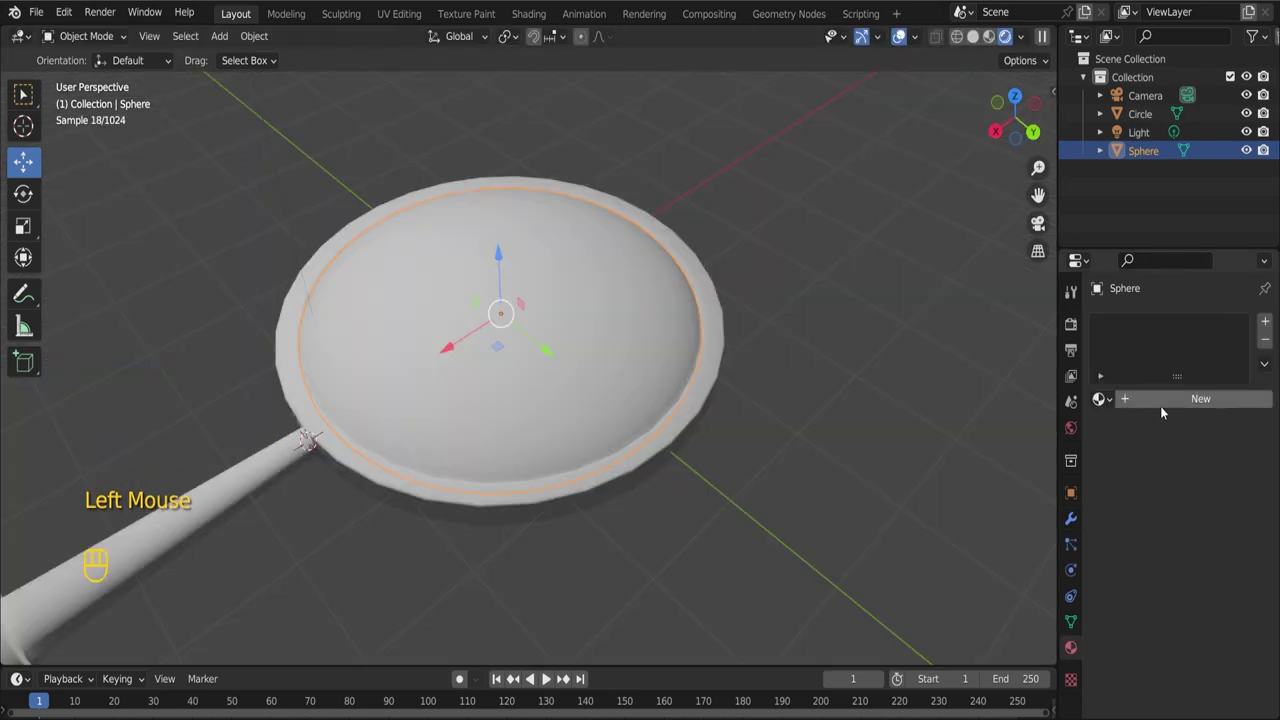
- Give the lens a new material with a Glass BSDF surface and a roughness of 0
click(1160, 404)
click(1199, 480)
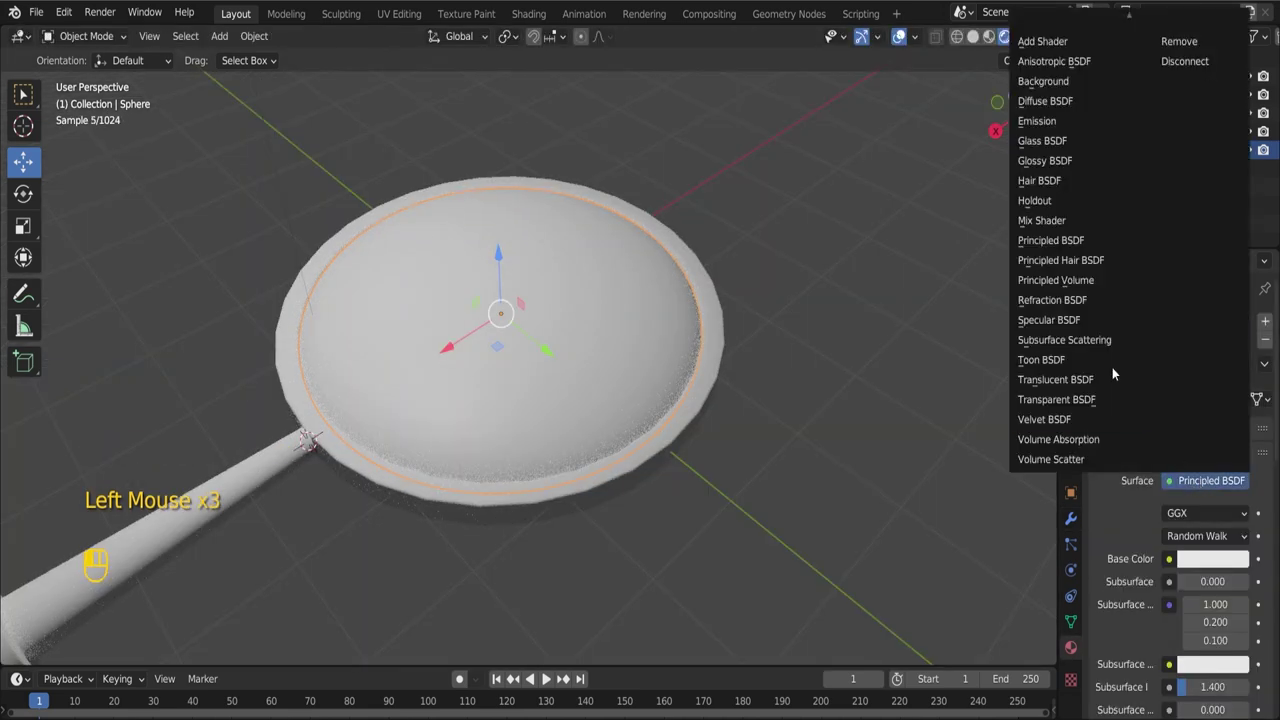
click(1046, 141)
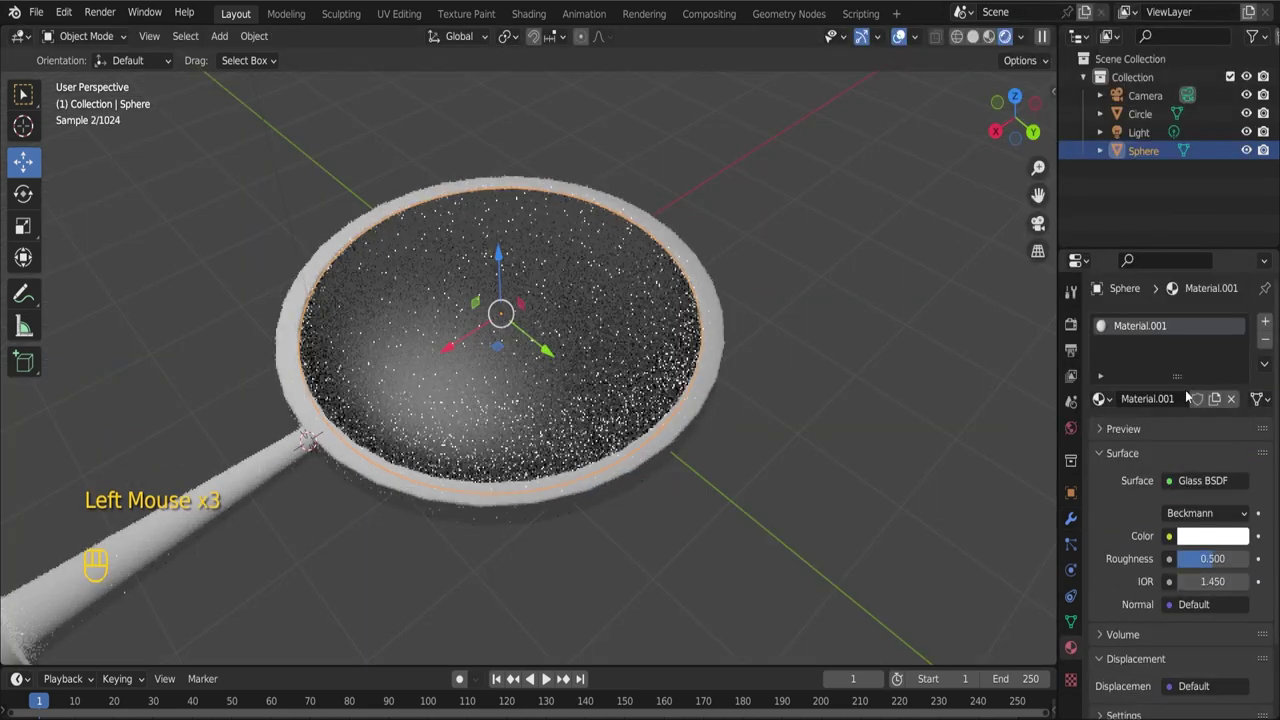
click(1221, 561)
text(0)
key(Return)
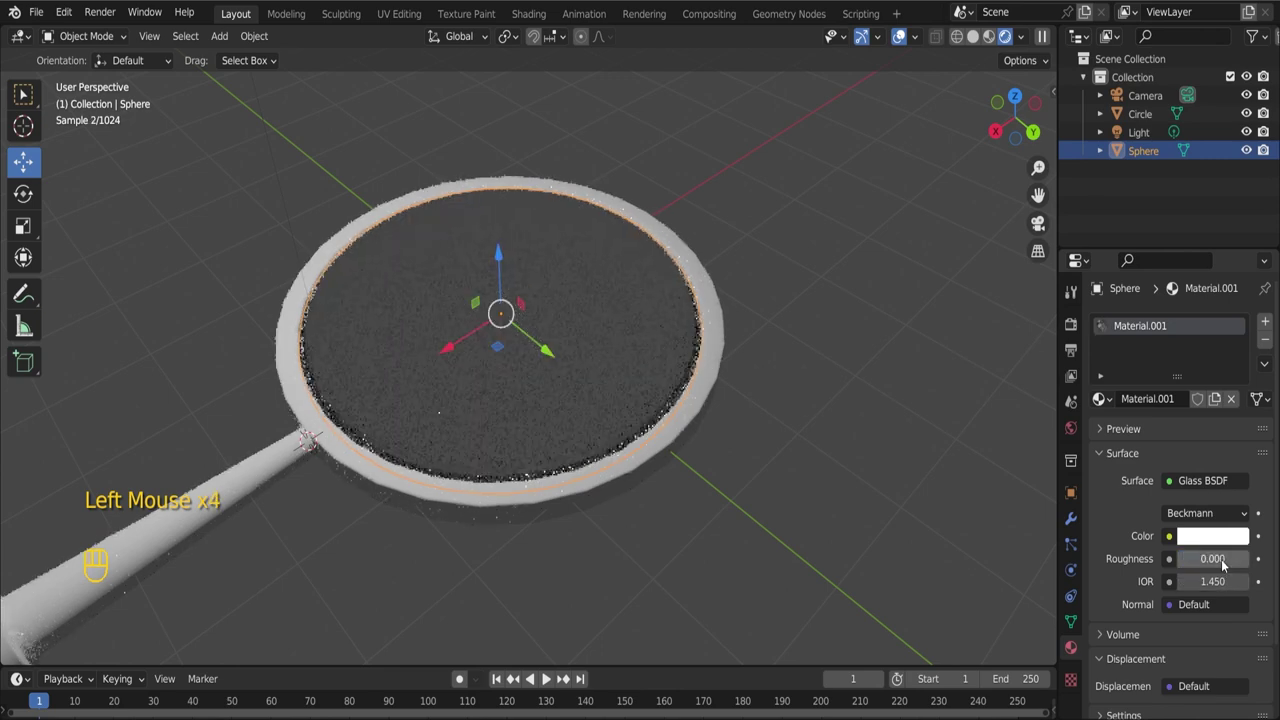
- Clear the selection, view the glass lens from above and switch the viewport back to solid shading
key(alt+a)
middle_drag(611, 330, 641, 354)
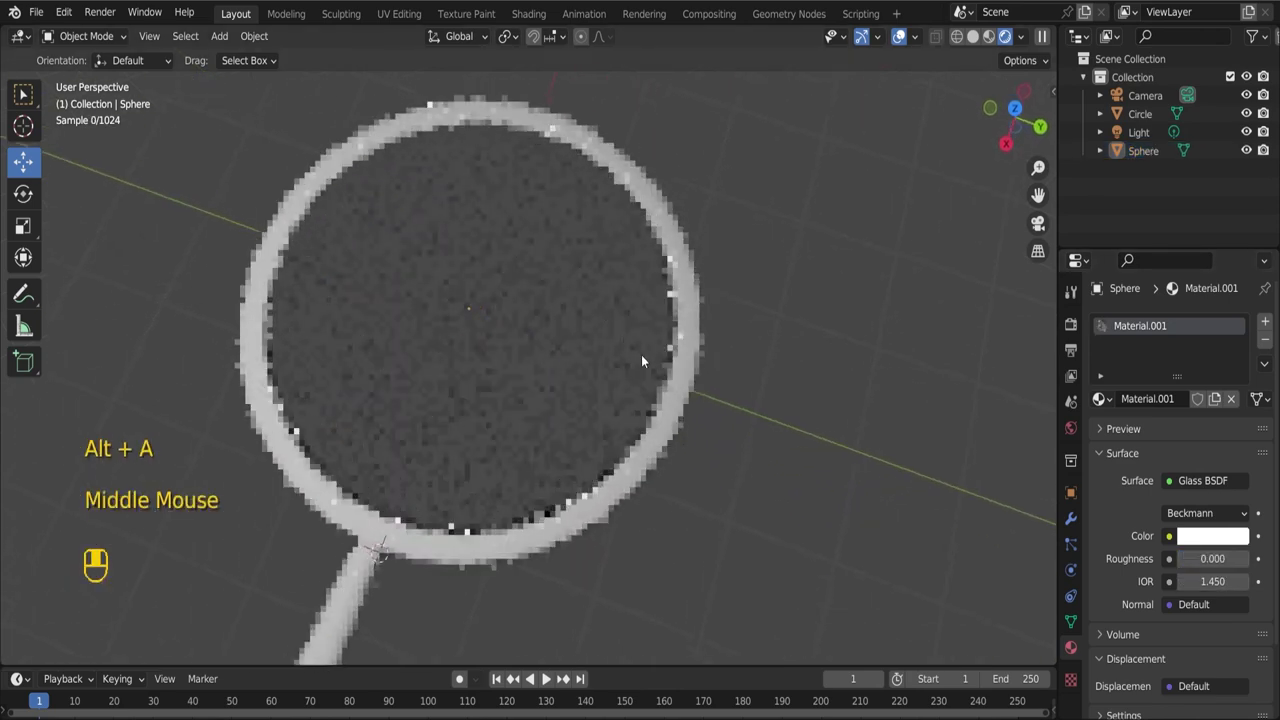
scroll(572, 328, down, 2)
click(973, 36)
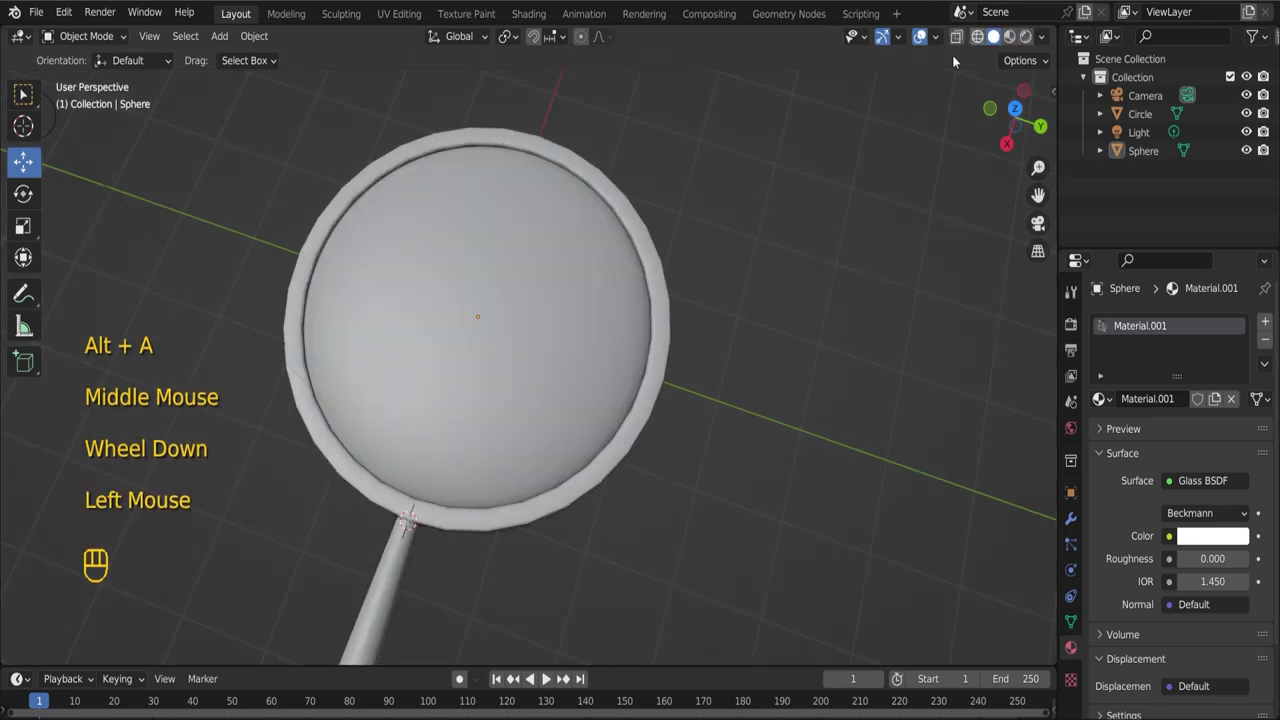
mouse_move(600, 400)
middle_down()
mouse_move(496, 307)
mouse_move(513, 292)
middle_up()
key(shift+a)
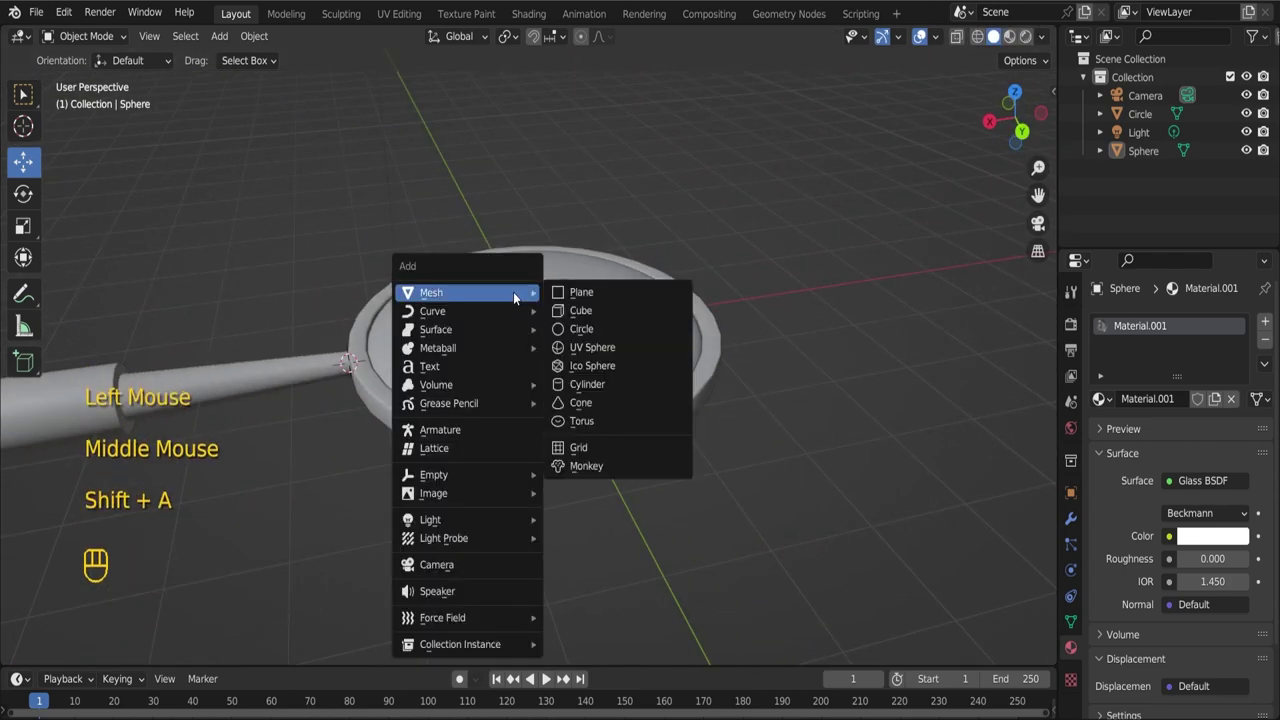
mouse_move(480, 497)
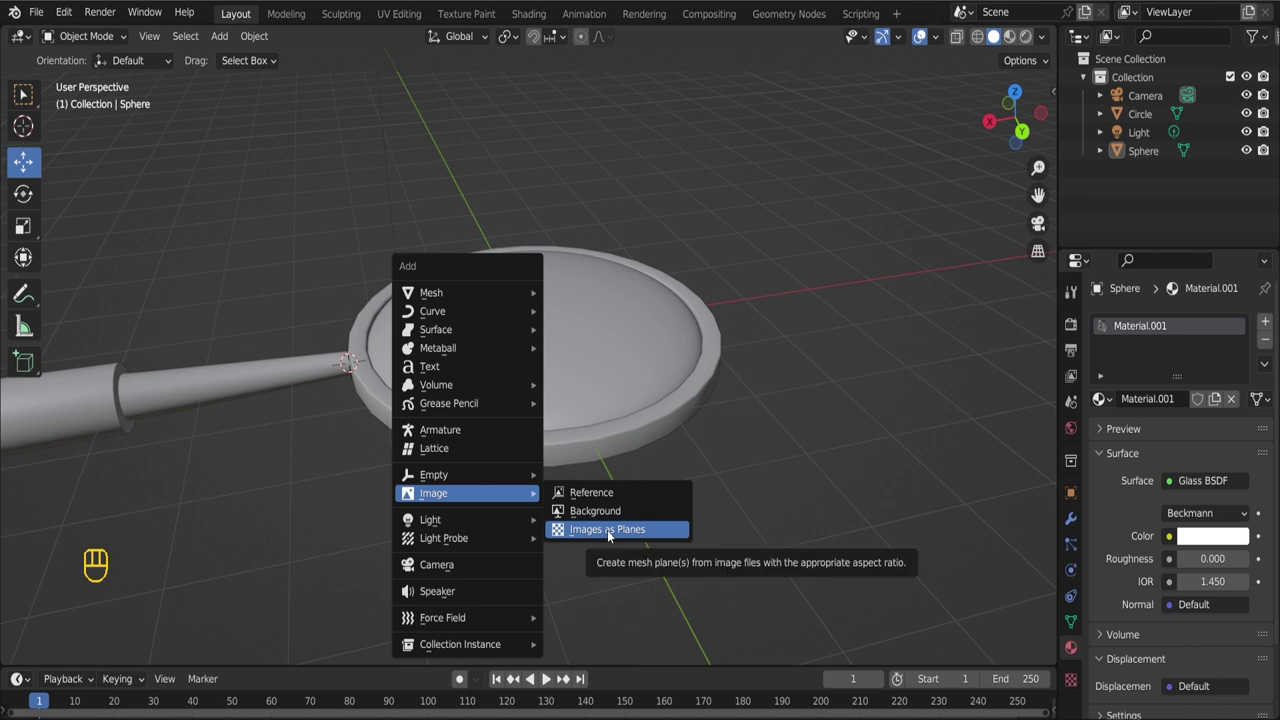
- Find the add-on with the search term "plane", enable Import-Export: Import Images as Planes and save the preferences
click(70, 17)
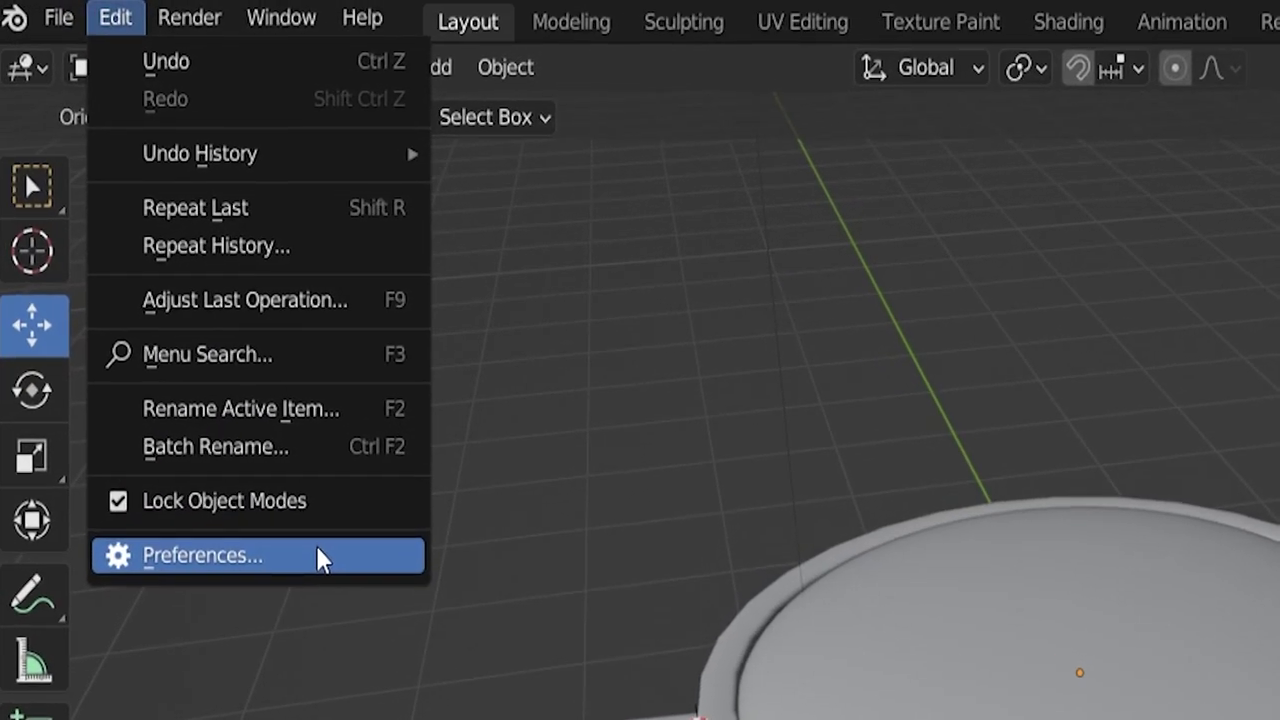
click(164, 274)
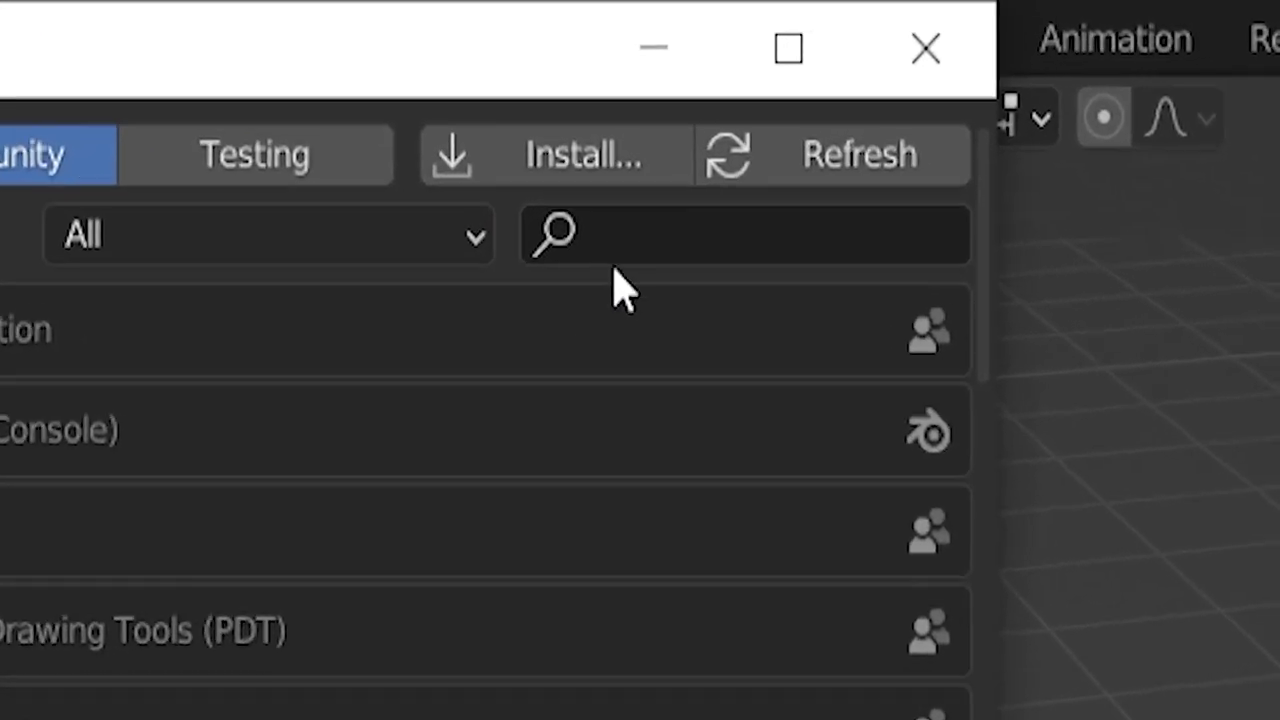
click(933, 130)
text(plane)
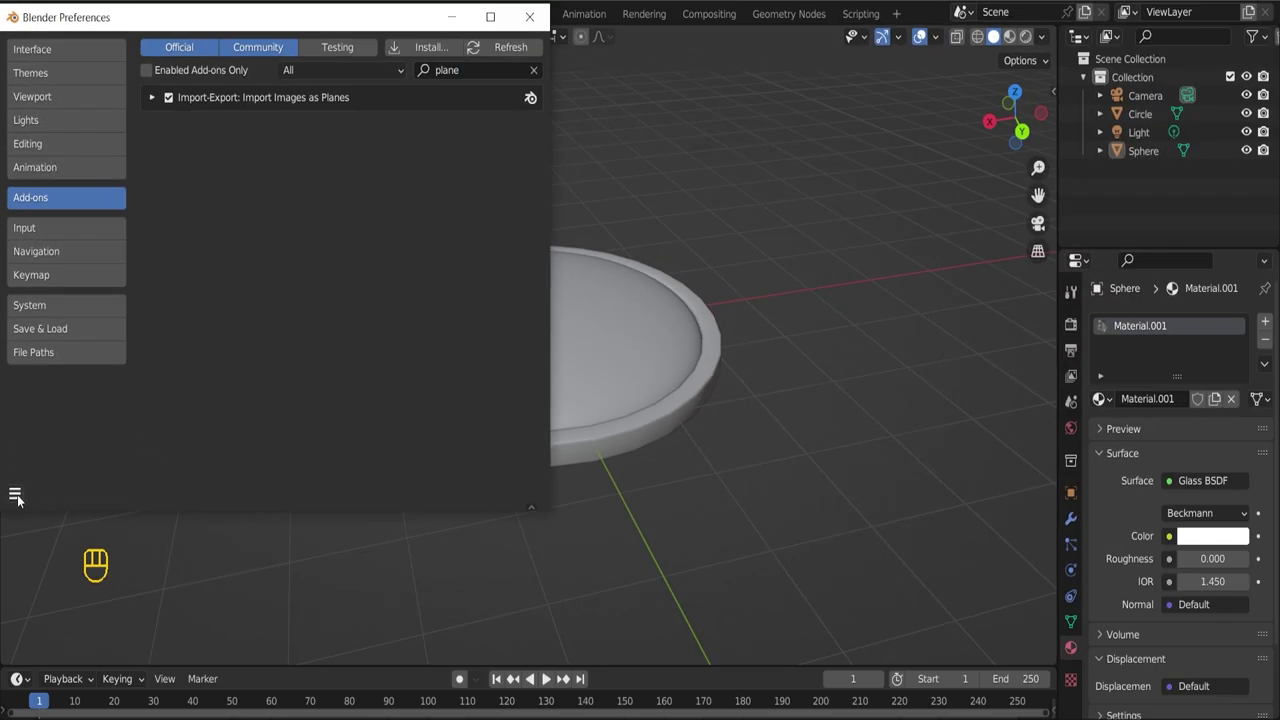
click(15, 495)
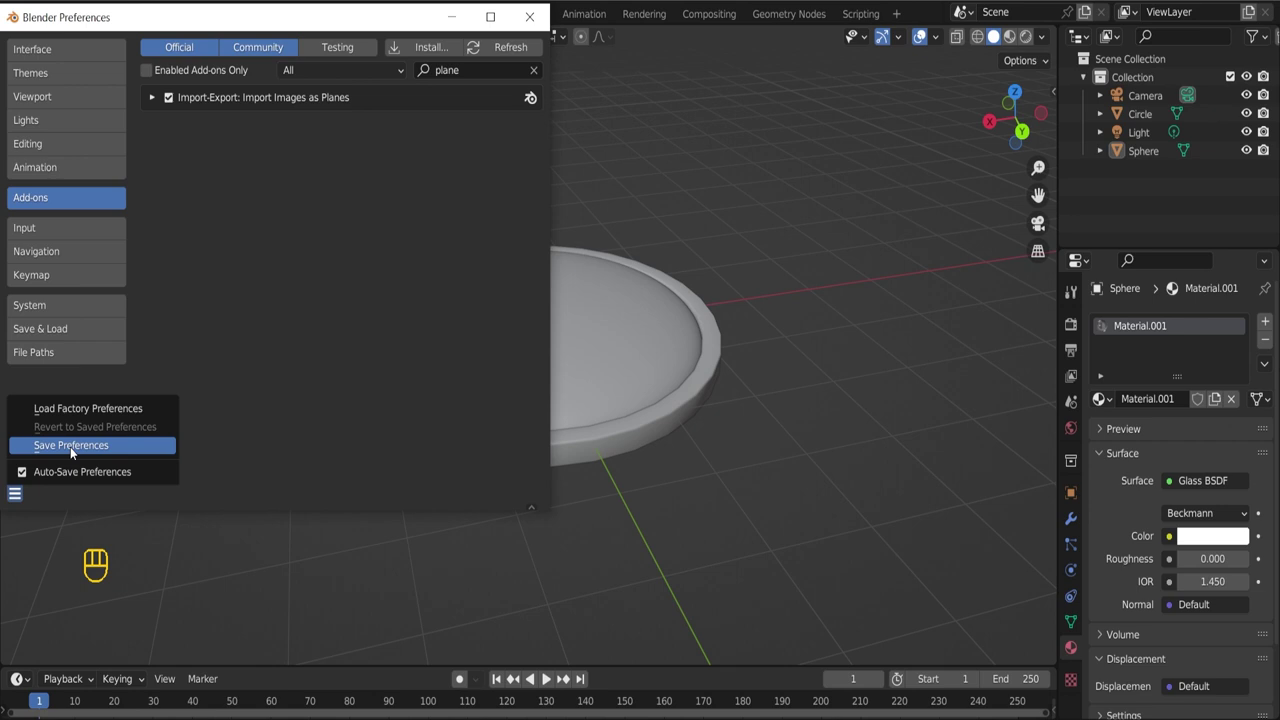
click(70, 446)
- Import DSC_7207.jpg from the Desktop's Calendar folder using Images as Planes
middle_click(526, 284)
key(shift+a)
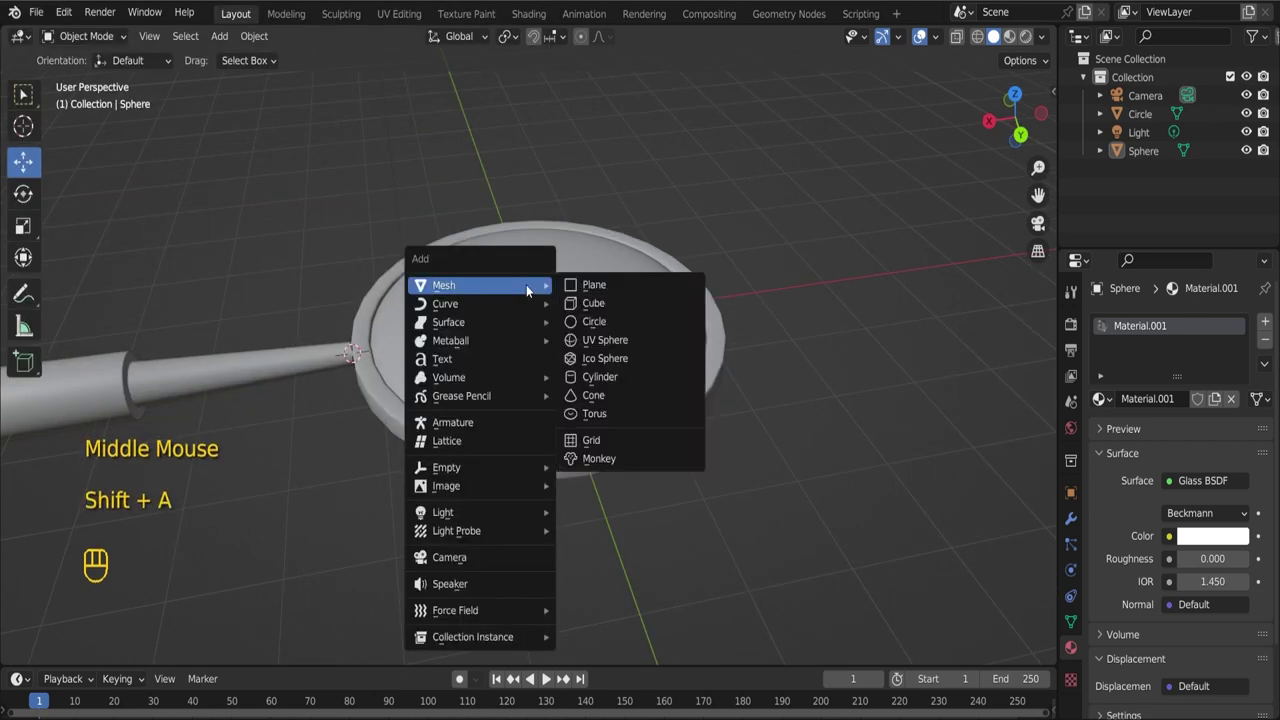
mouse_move(514, 488)
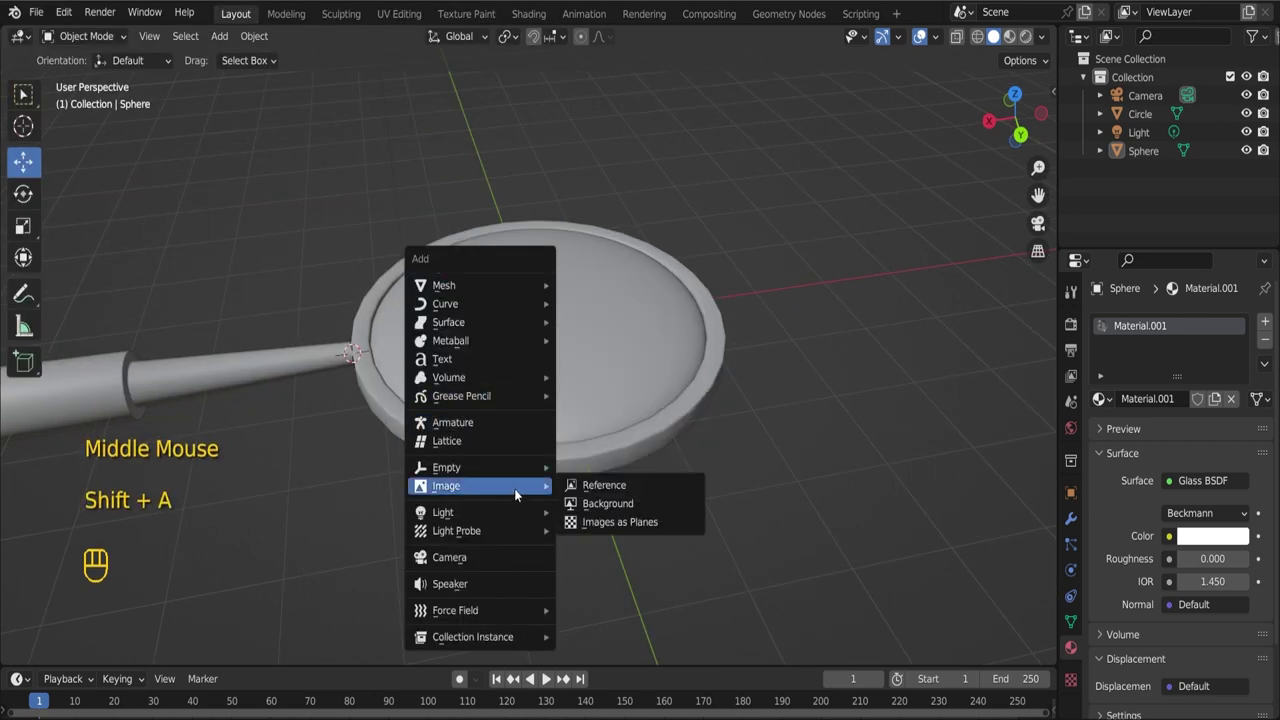
click(612, 521)
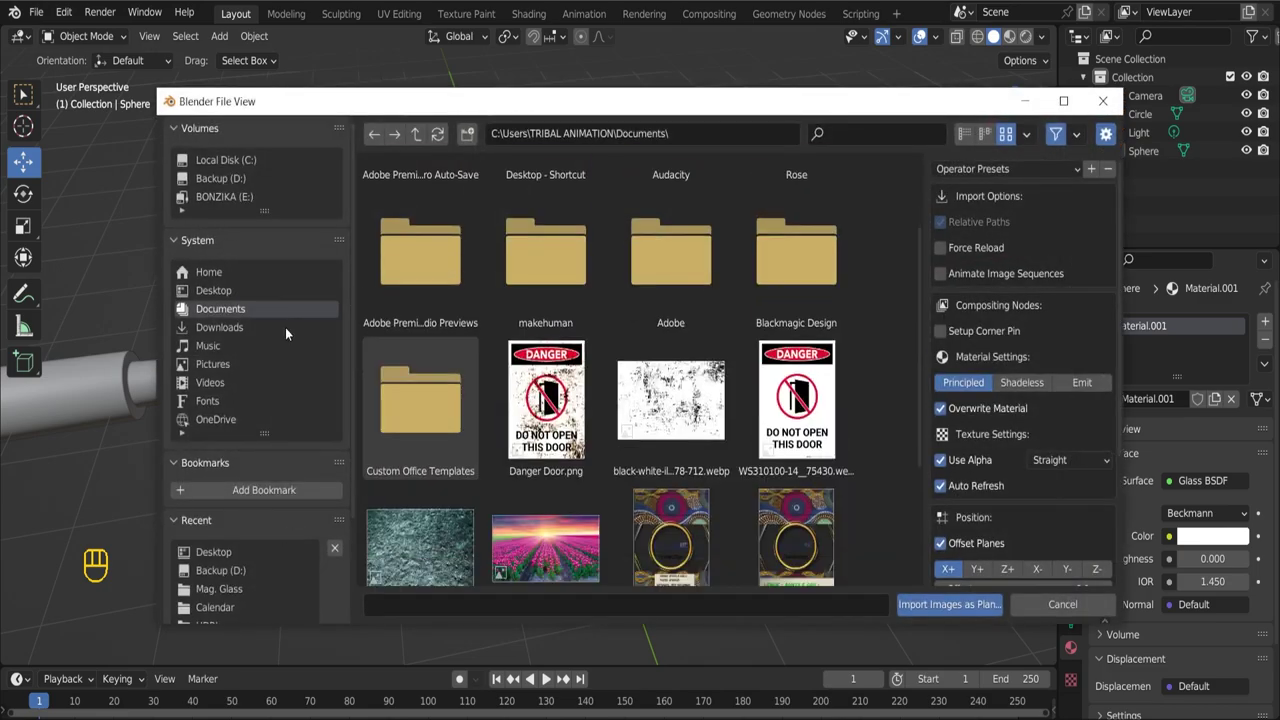
click(250, 290)
scroll(490, 348, down, 5)
scroll(490, 348, up, 5)
double_click(544, 250)
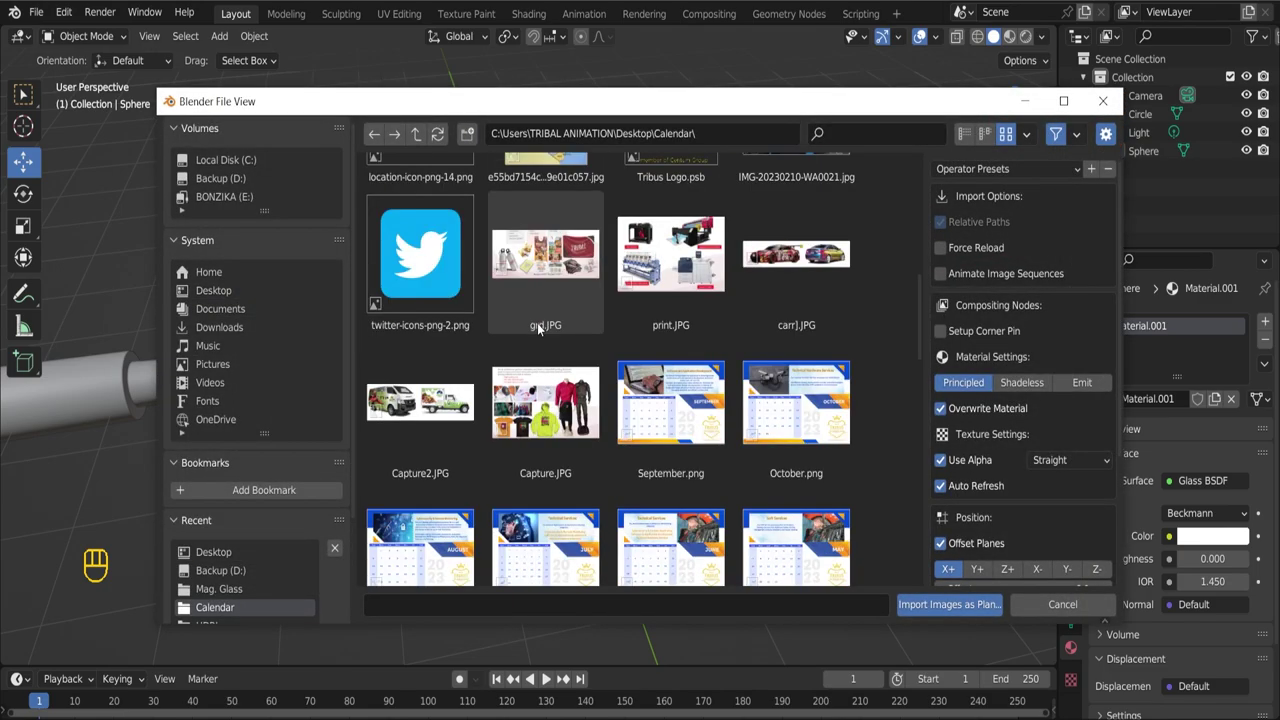
scroll(537, 323, down, 5)
double_click(440, 350)
- Clear the image plane's rotation and location, then enlarge it well beyond the ring and lower it along Z beneath the lens
scroll(526, 344, down, 2)
scroll(526, 344, up, 2)
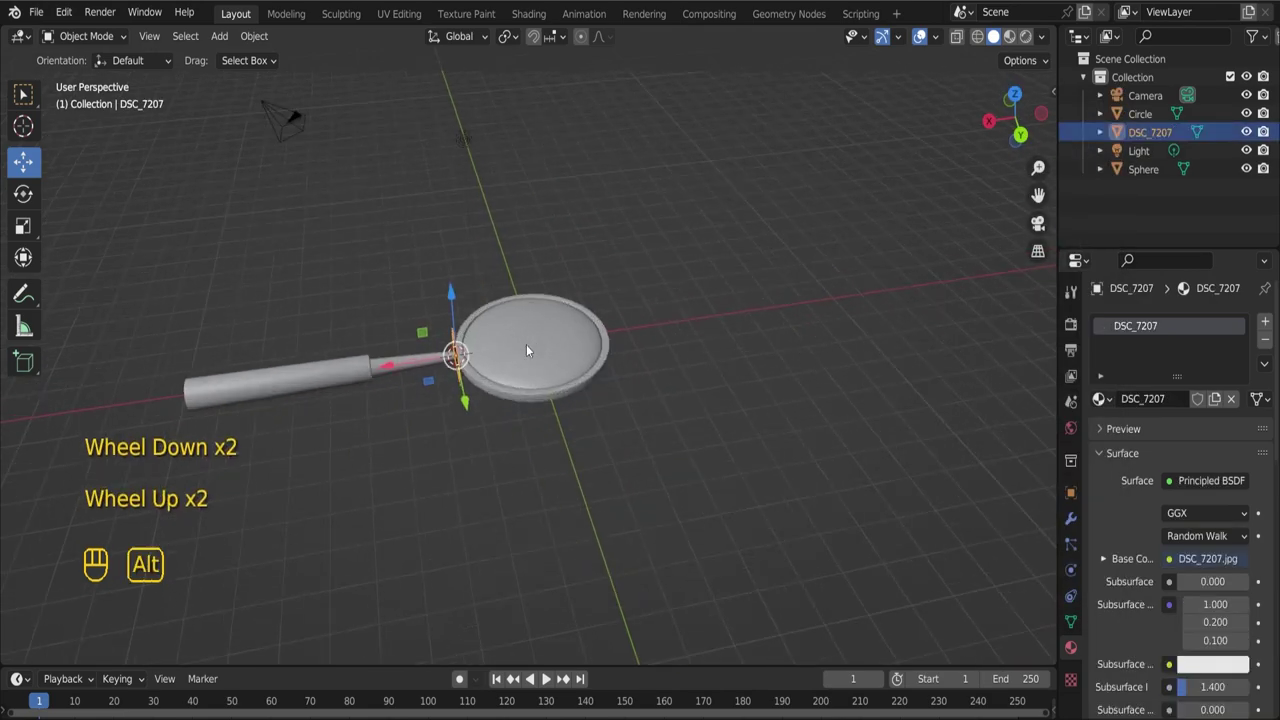
key(alt+r)
key(alt+g)
key(s)
click(1036, 46)
middle_drag(700, 260, 580, 270)
drag(540, 285, 543, 308)
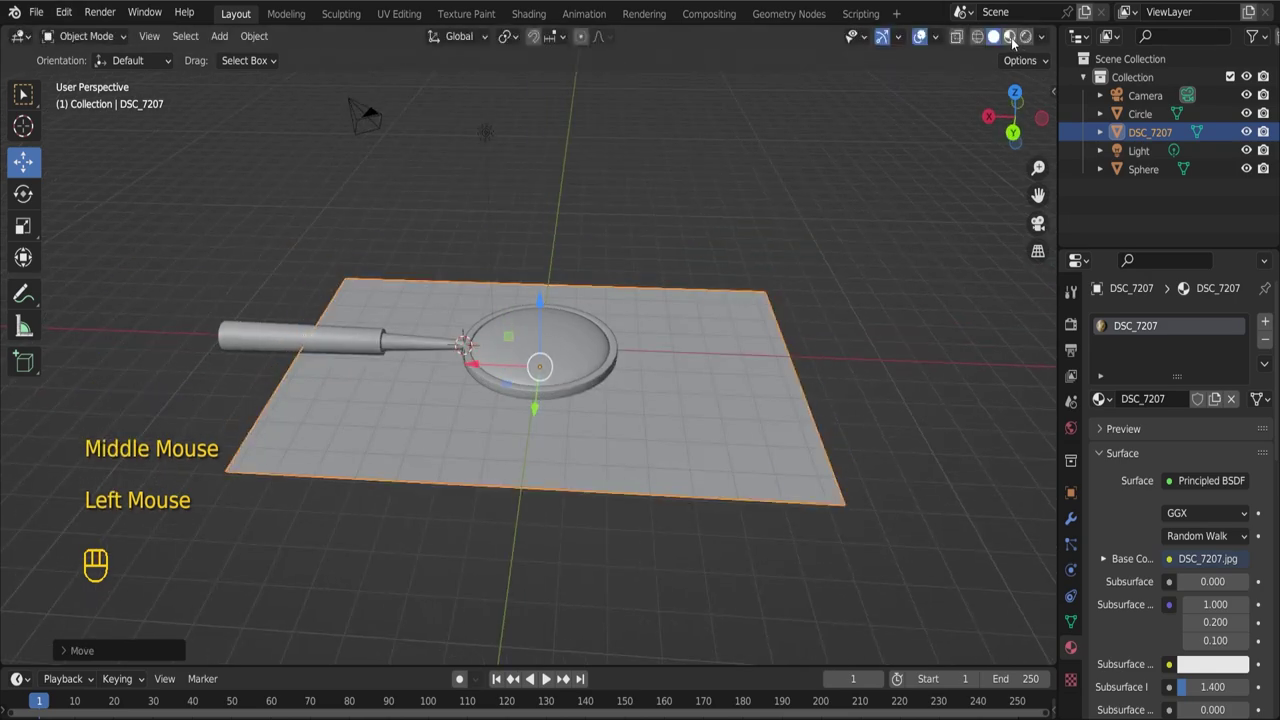
- Show the scene in material preview and rotate the cat image plane by 90 degrees
click(1010, 37)
scroll(639, 371, up, 2)
key(alt+a)
mouse_move(600, 360)
middle_down()
mouse_move(639, 371)
mouse_move(541, 365)
mouse_move(565, 451)
mouse_move(530, 462)
mouse_move(620, 348)
middle_up()
scroll(639, 371, down, 1)
click(620, 348)
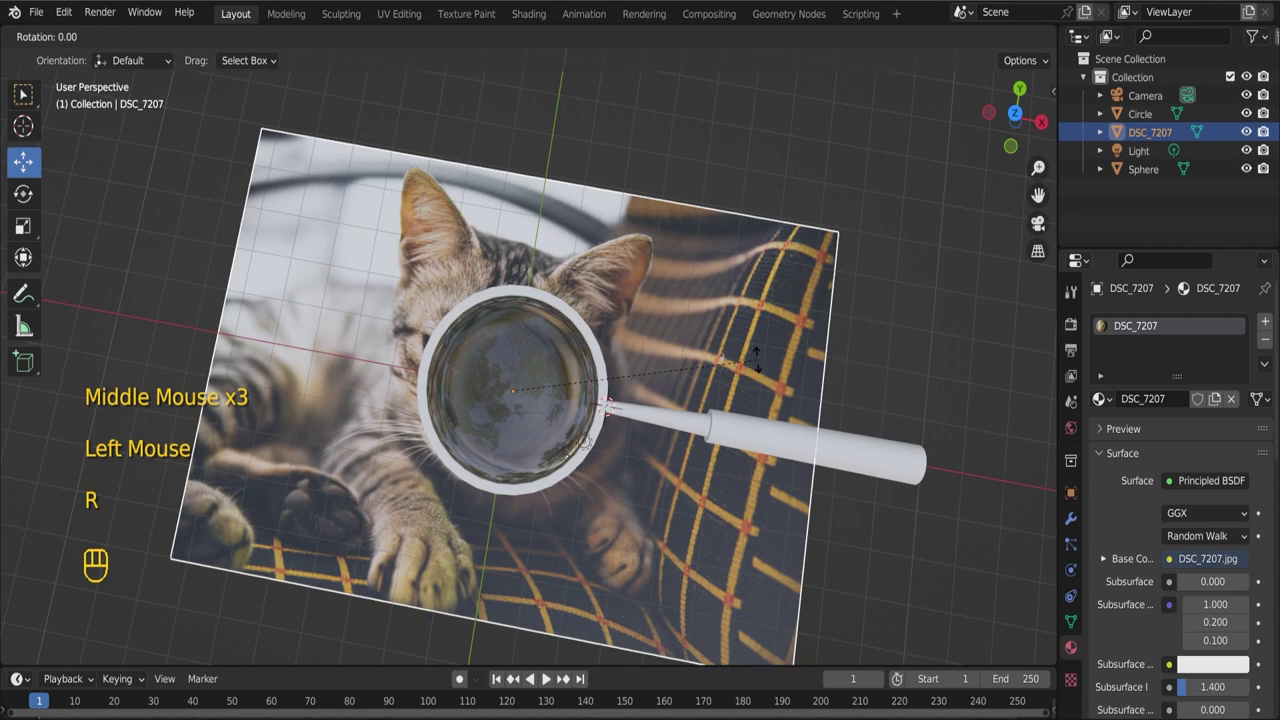
text(90)
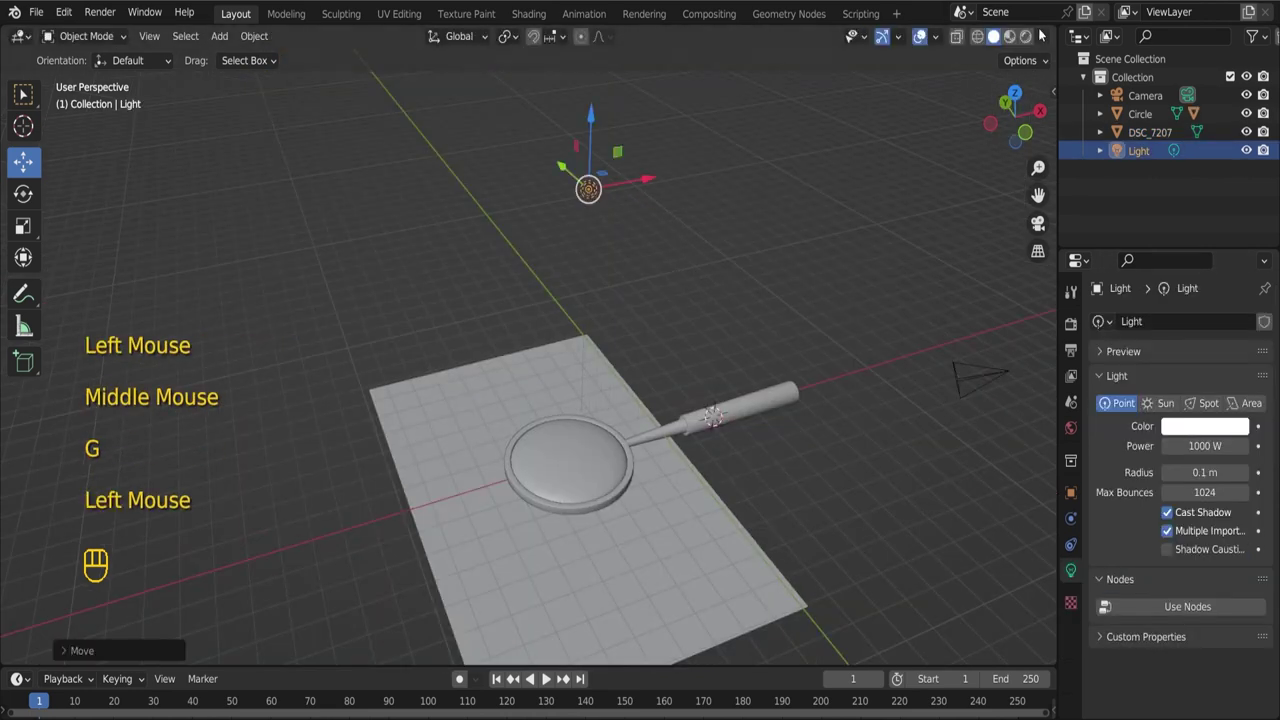
- Preview the lit scene in rendered shading and look at the lens over the image plane
click(1027, 36)
middle_drag(845, 318, 634, 337)
scroll(648, 357, up, 1)
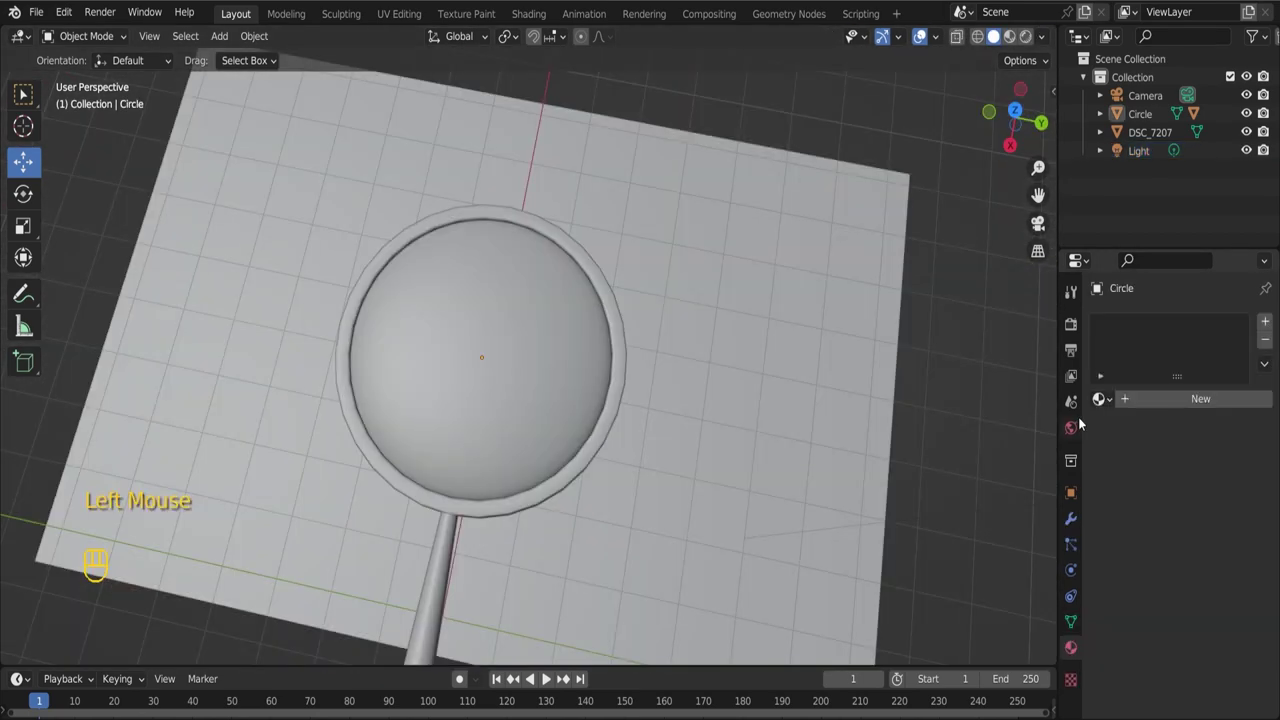
- Set the world colour to an Environment Texture and load the scythian_tomb image into it
click(1071, 428)
click(1205, 435)
click(854, 521)
click(1236, 459)
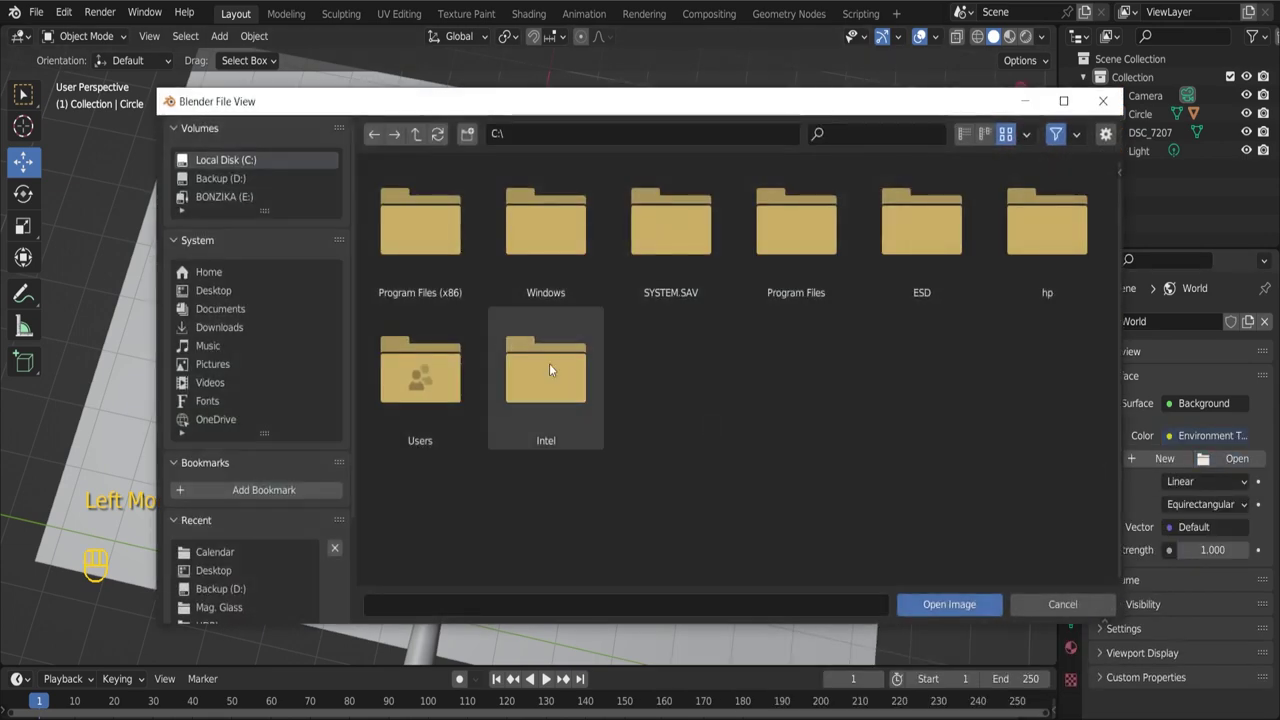
click(209, 537)
double_click(678, 236)
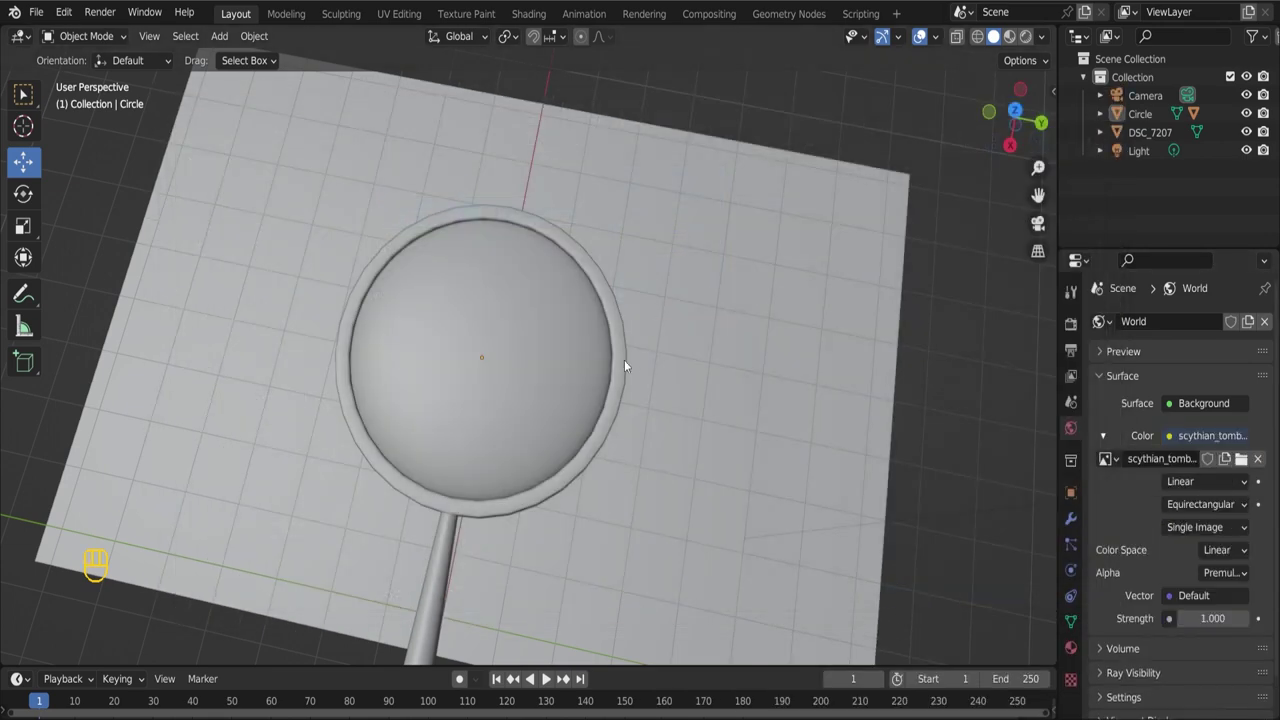
- Show the scene in rendered shading and move the magnifying glass about 1.3 m, mostly along Y, across the cat's face
scroll(624, 360, down, 2)
click(1025, 37)
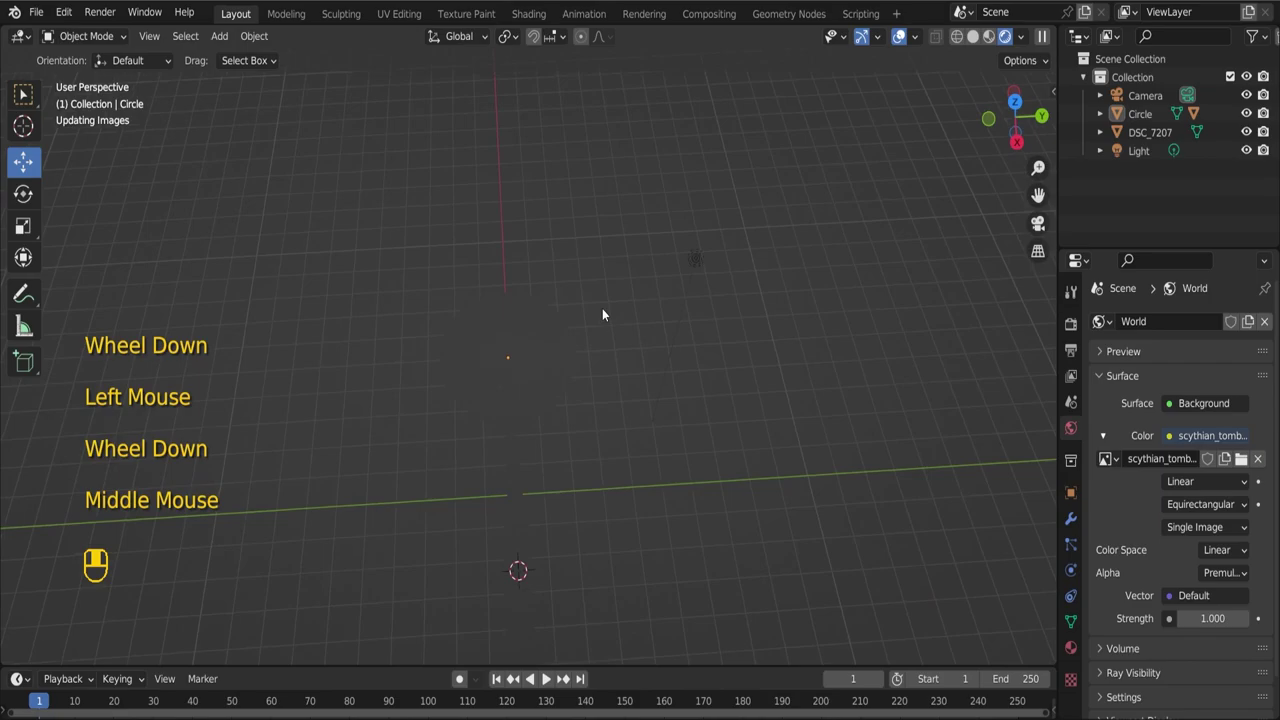
scroll(600, 314, up, 3)
scroll(600, 317, down, 2)
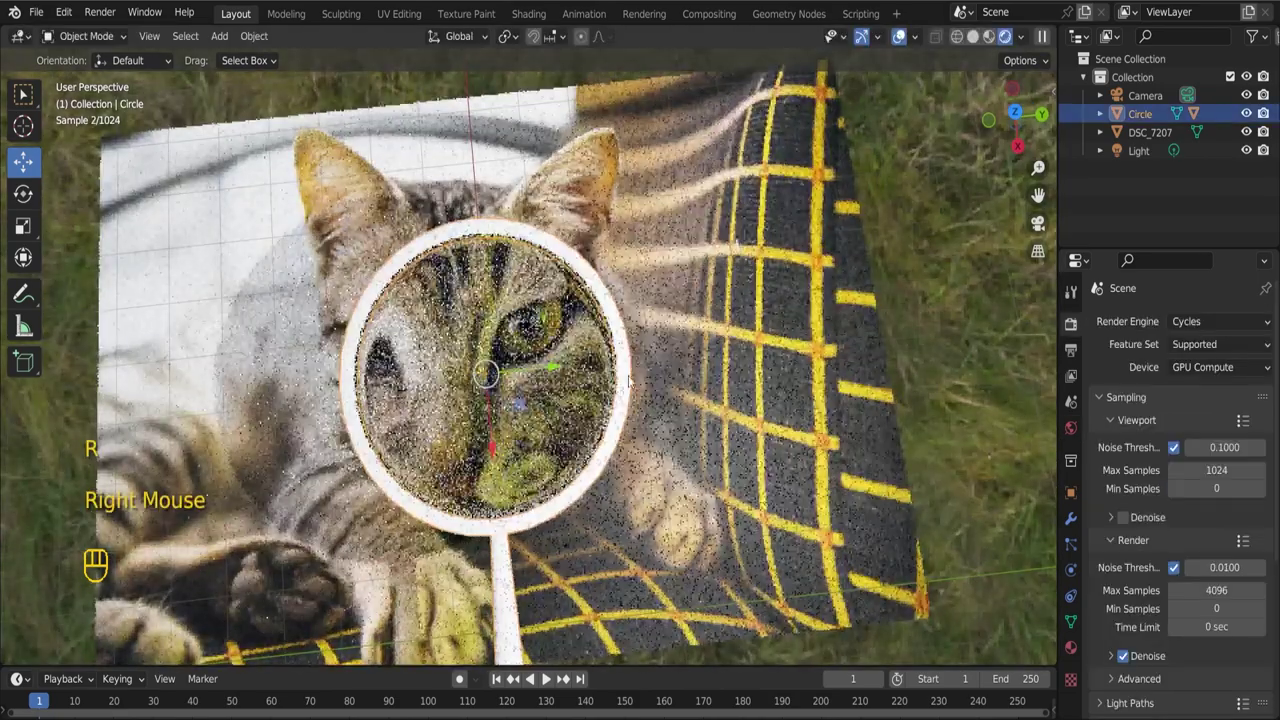
key(g)
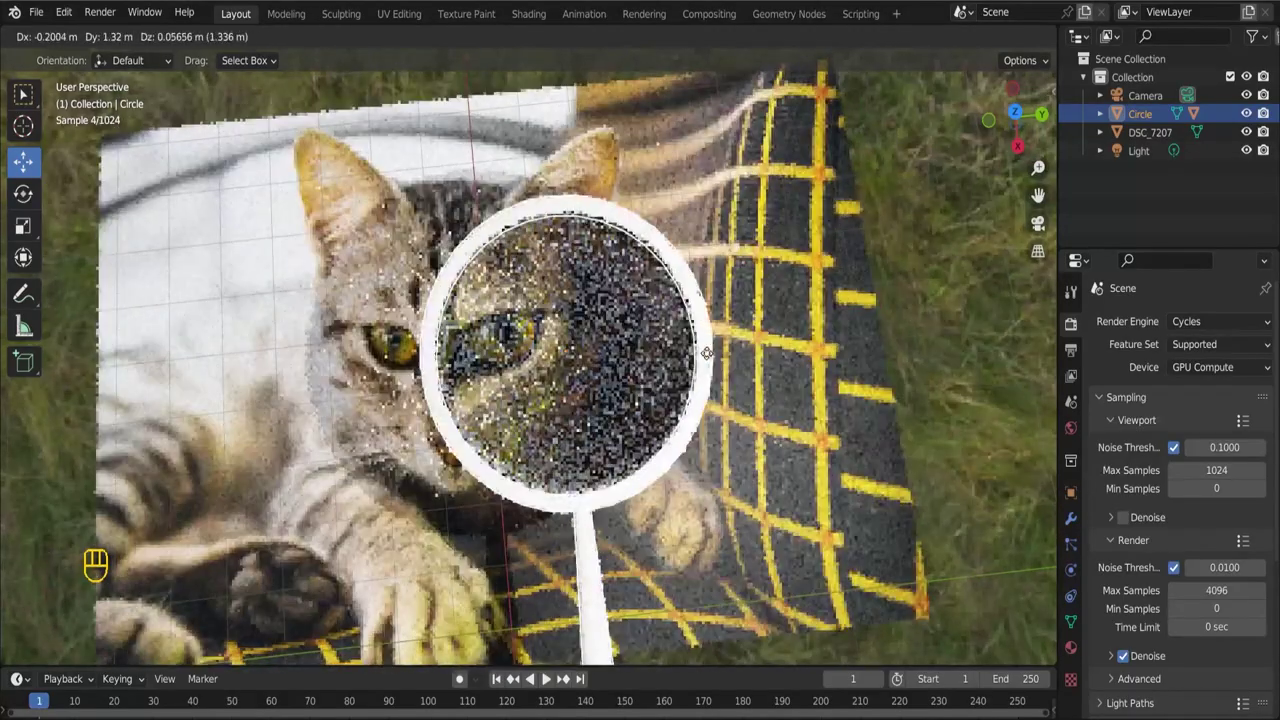
click(704, 350)
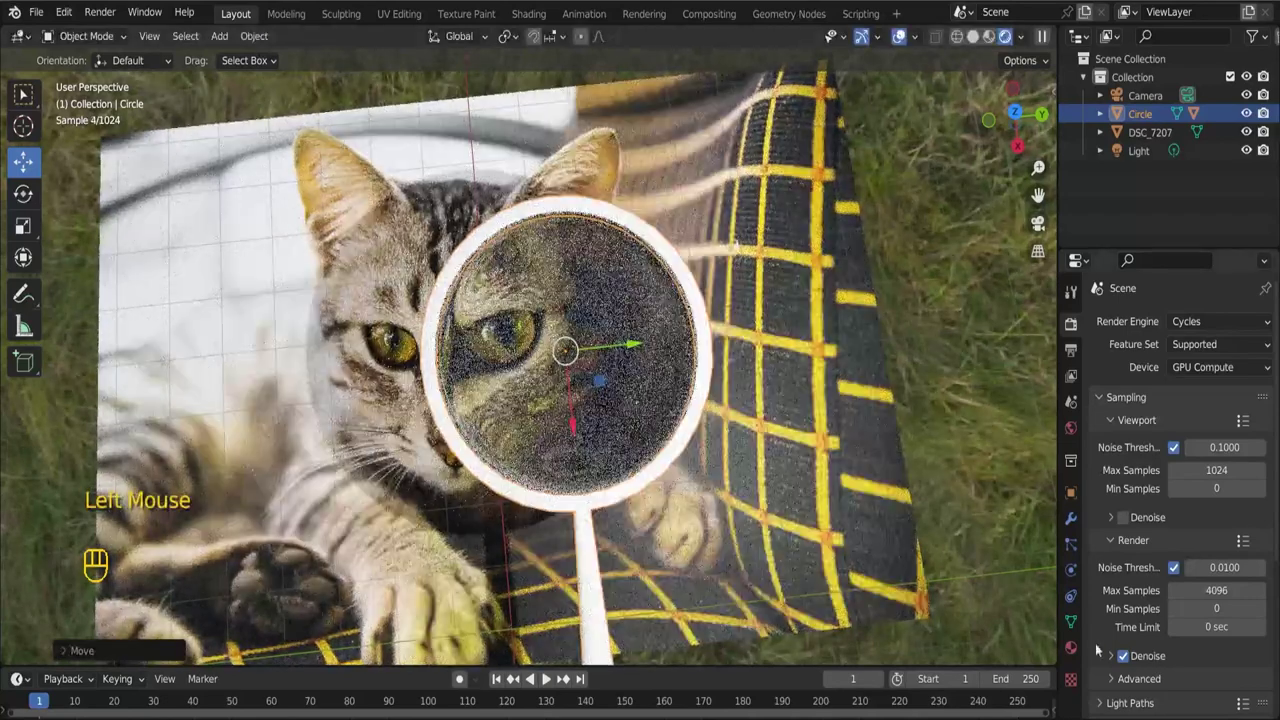
- Set the IOR of the glass lens's material to 2
click(1071, 648)
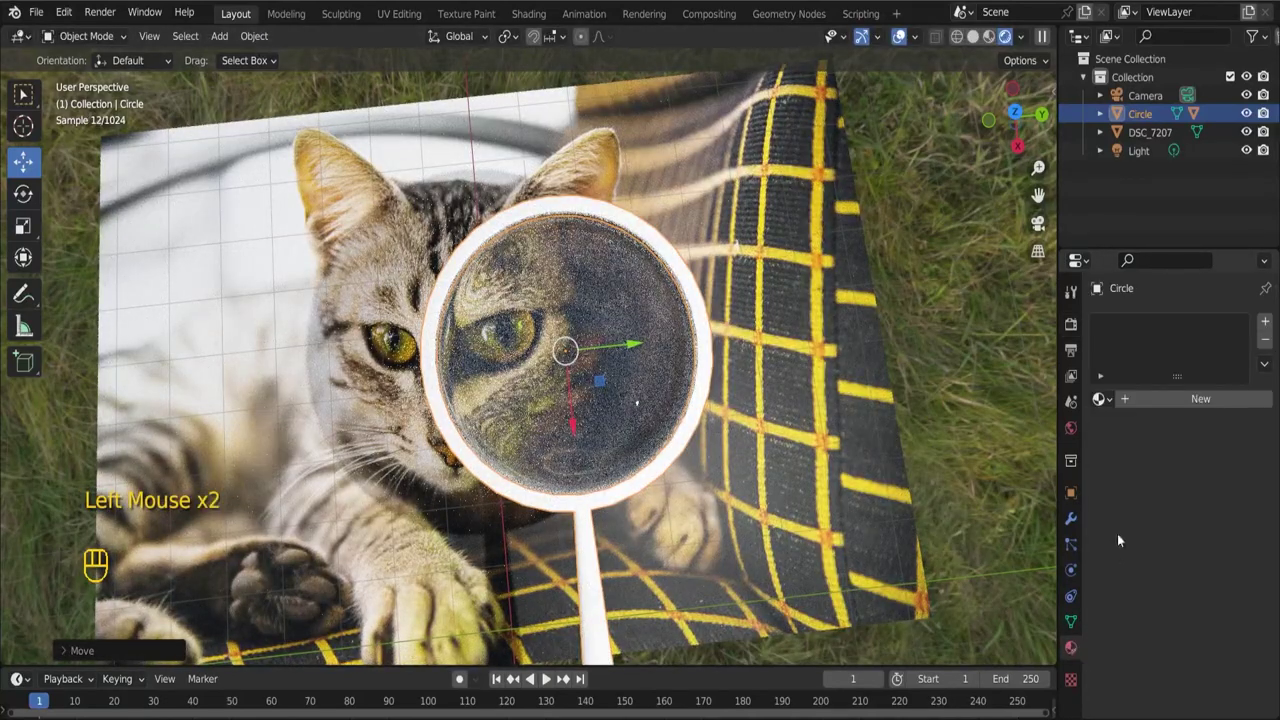
click(617, 345)
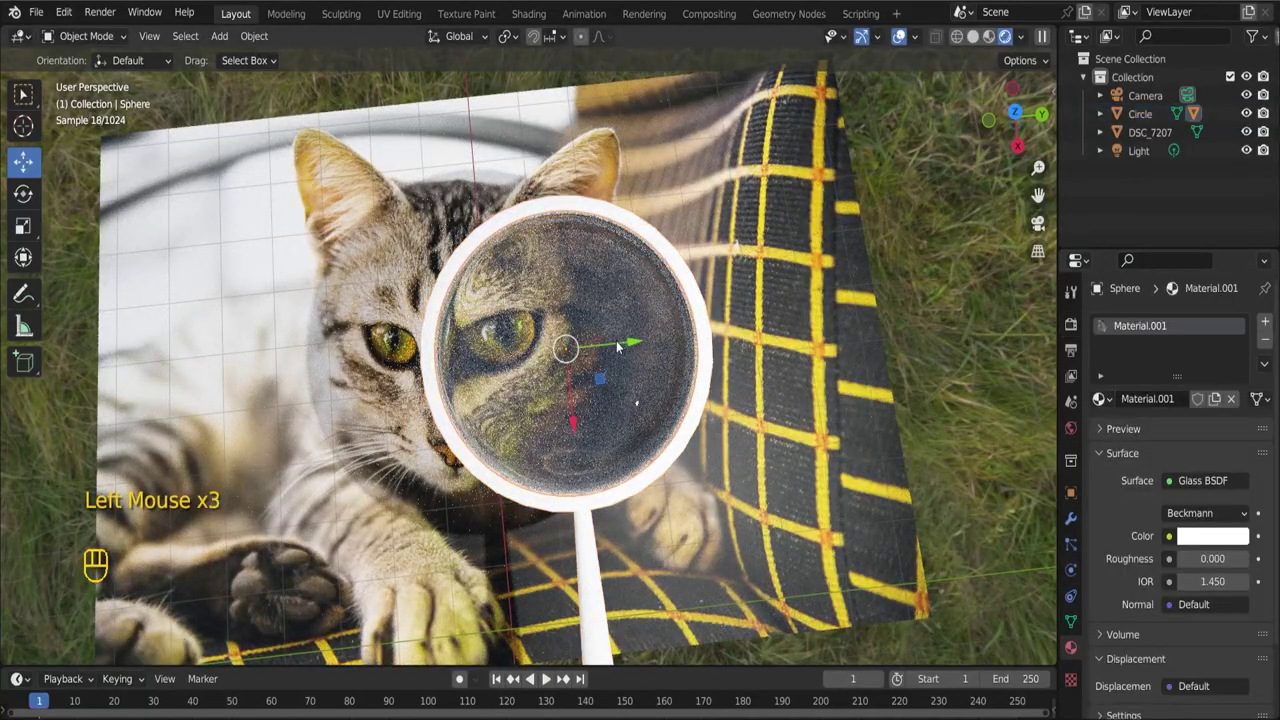
click(1219, 580)
text(2)
key(Return)
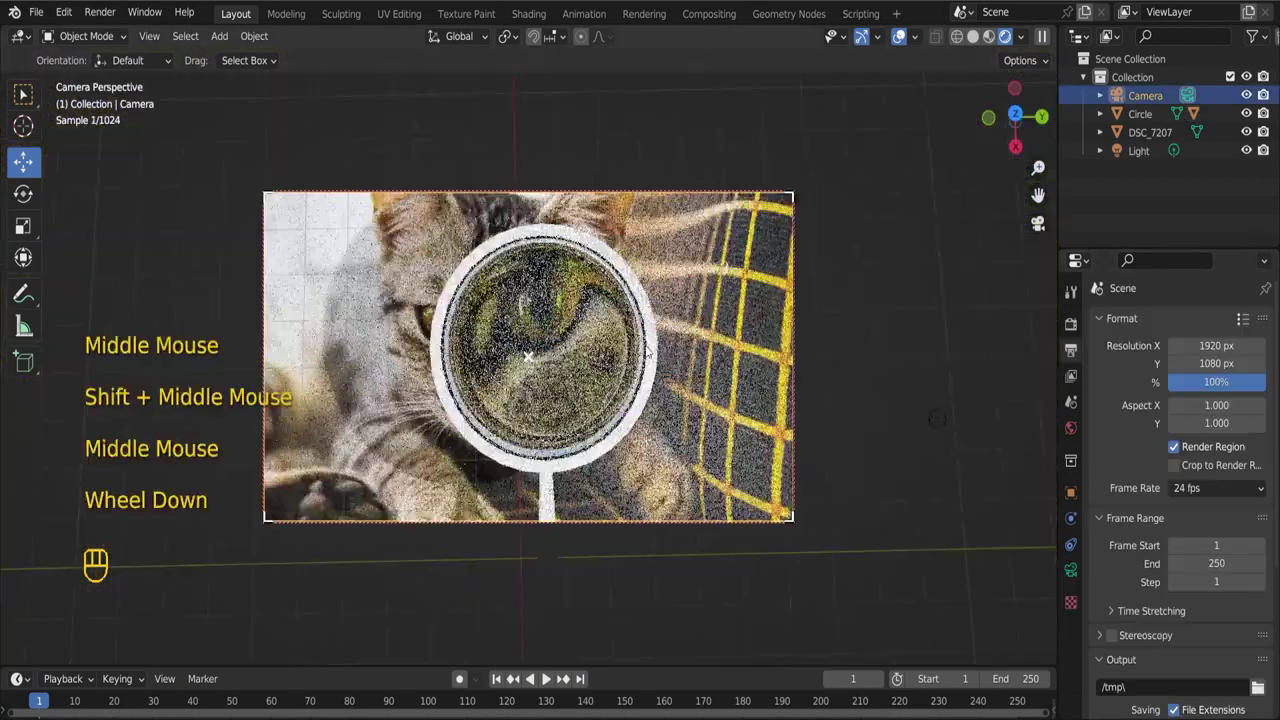
- Give the magnifying glass's frame and handle a new material with an orange base colour
click(657, 379)
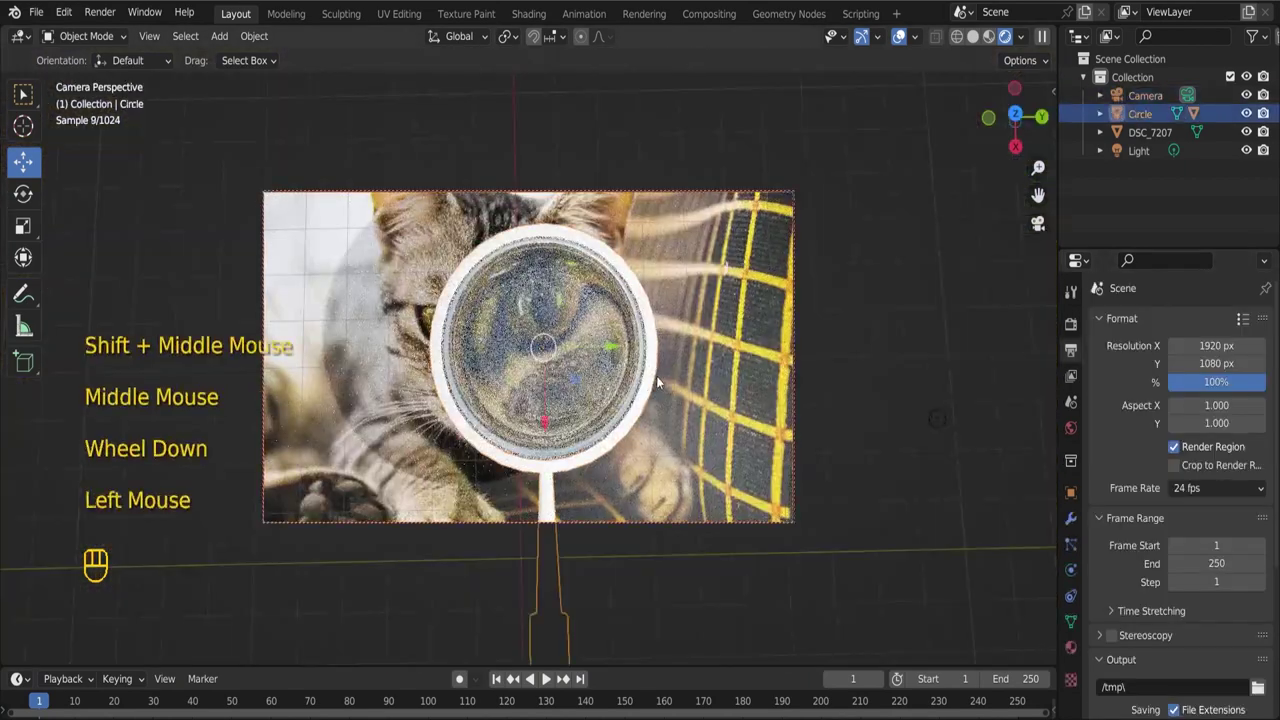
click(1071, 647)
click(1137, 400)
click(1215, 568)
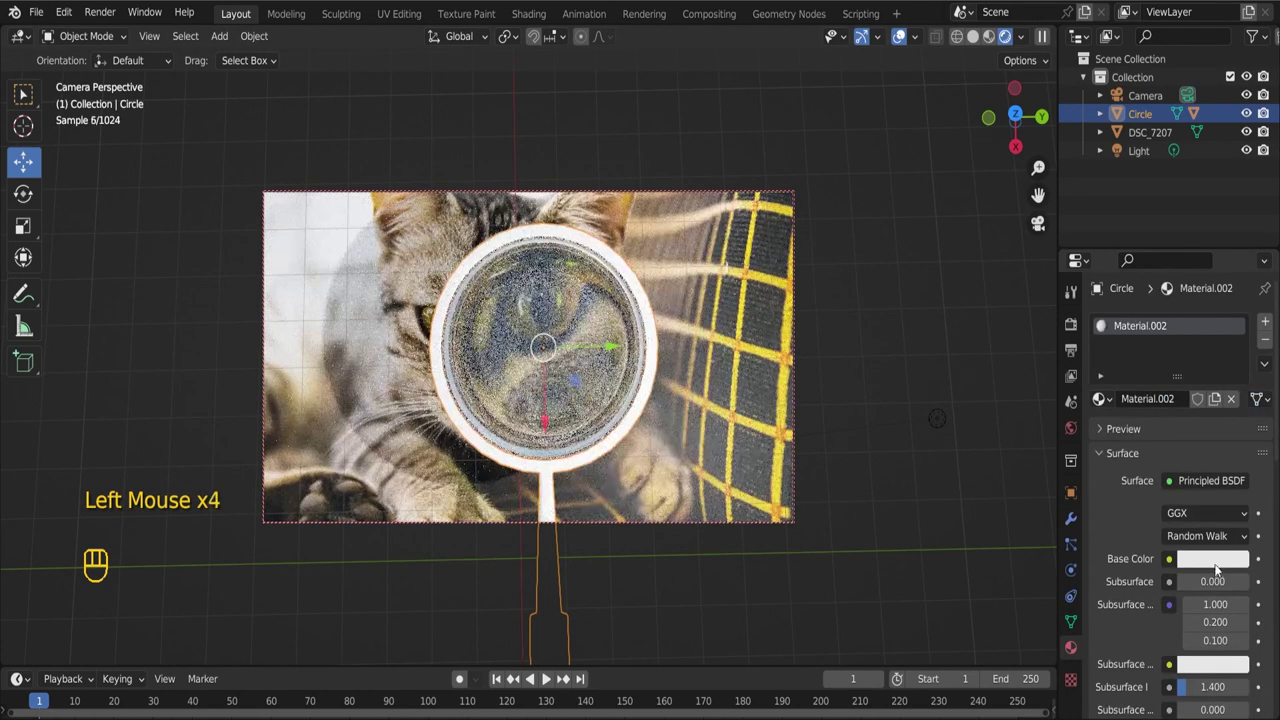
click(1214, 560)
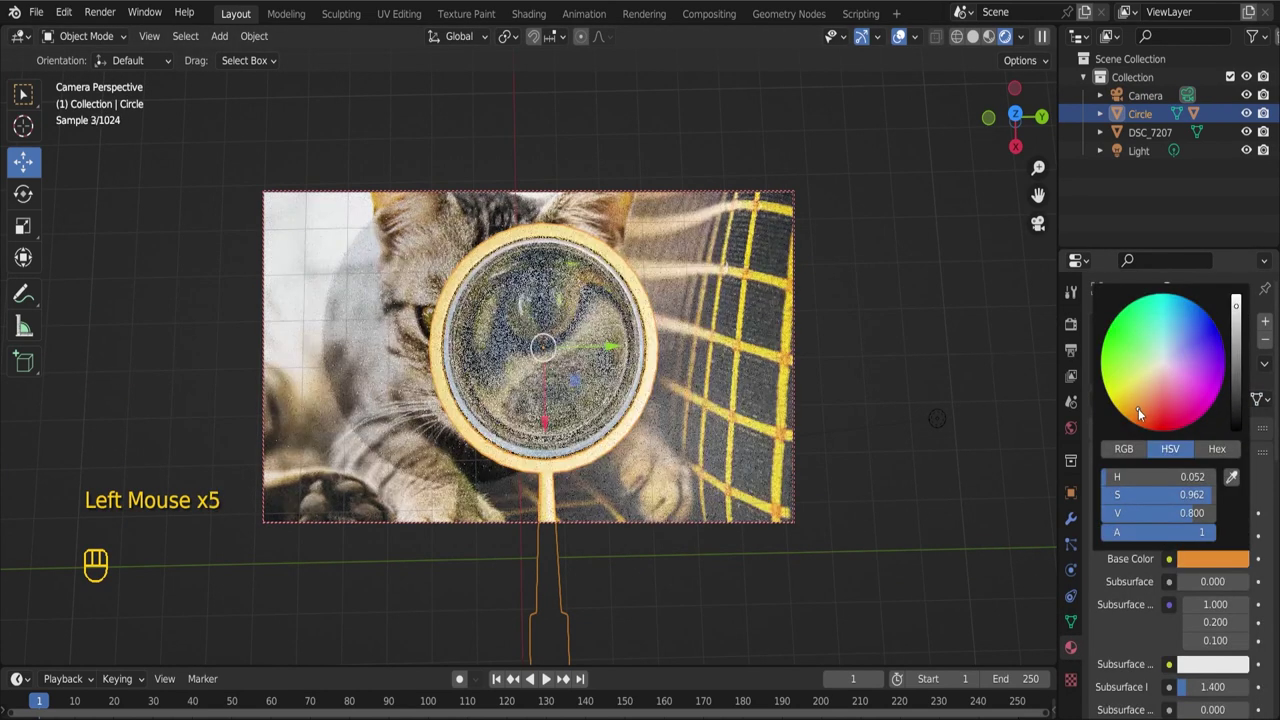
- Set the frame material's specular to 0.197 and roughness to 0.353, and shift its base colour to a golden yellow
scroll(1148, 598, down, 2)
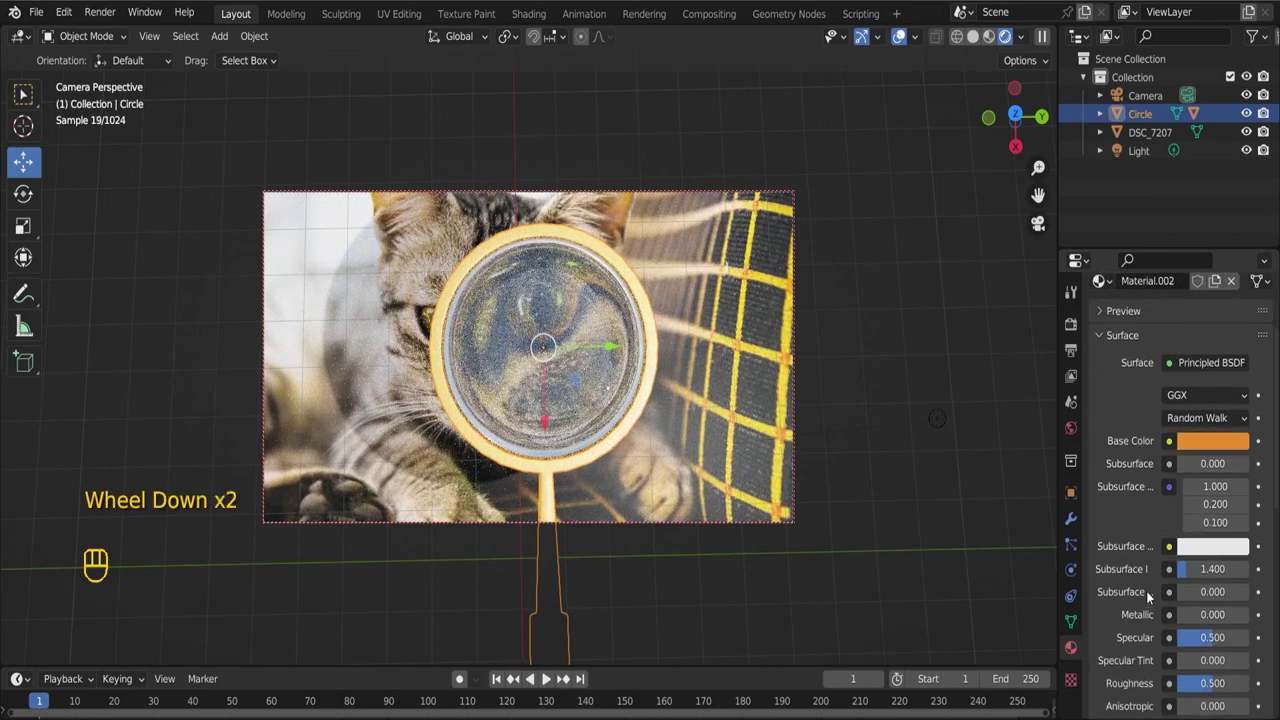
drag(1213, 641, 1190, 641)
drag(1214, 684, 1200, 684)
click(1212, 441)
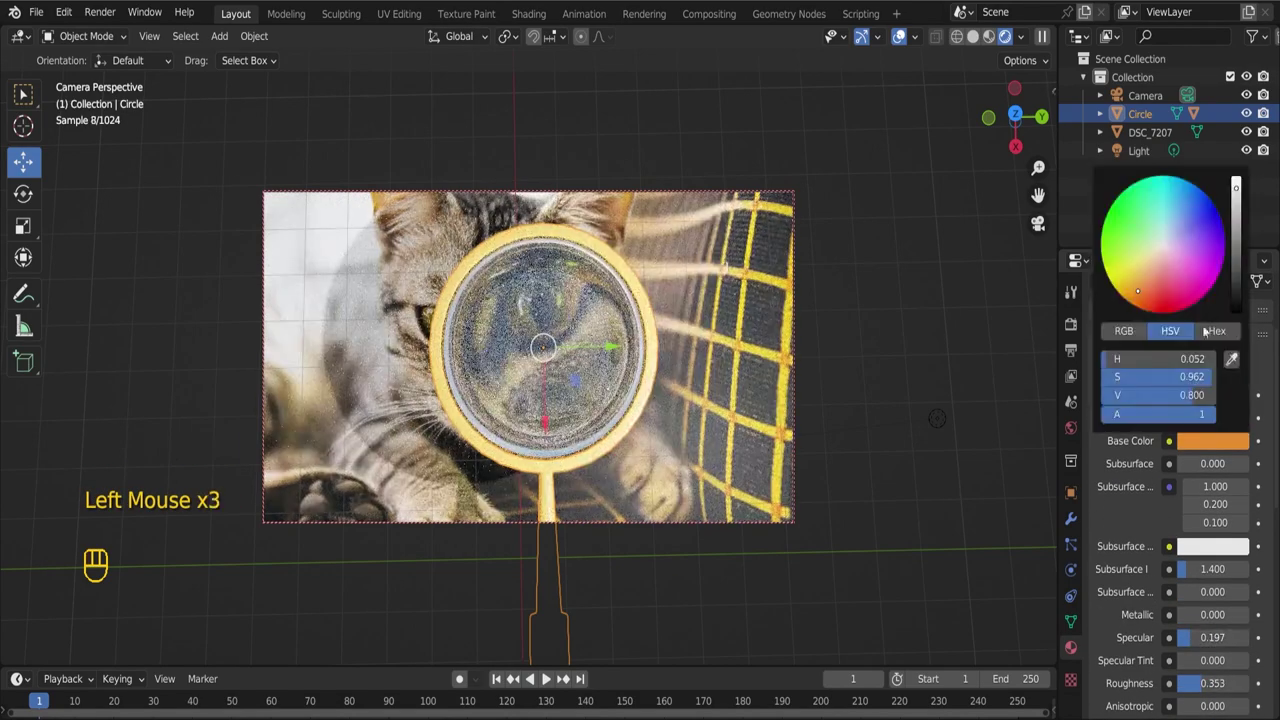
key(alt+a)
middle_click(624, 422)
middle_click(624, 422)
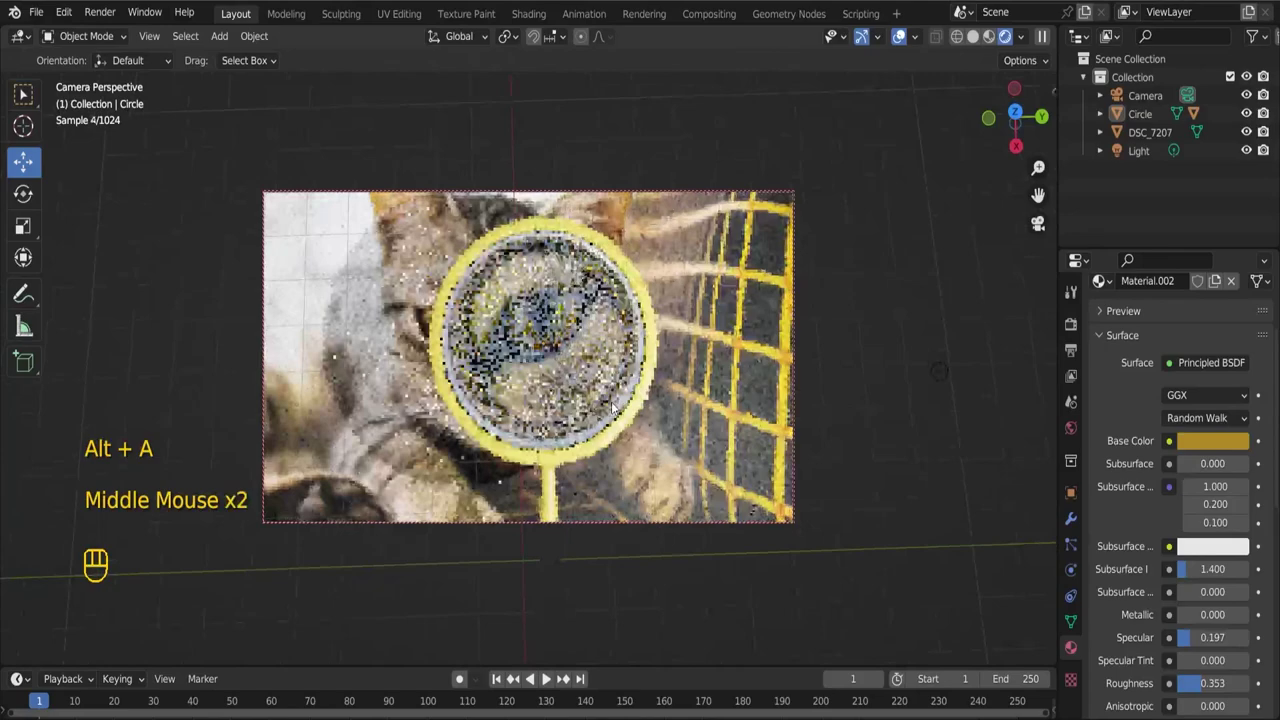
- Adjust the IOR of the lens's glass material and move the magnifying glass along Y and slightly along X over the middle of the cat's face
click(624, 422)
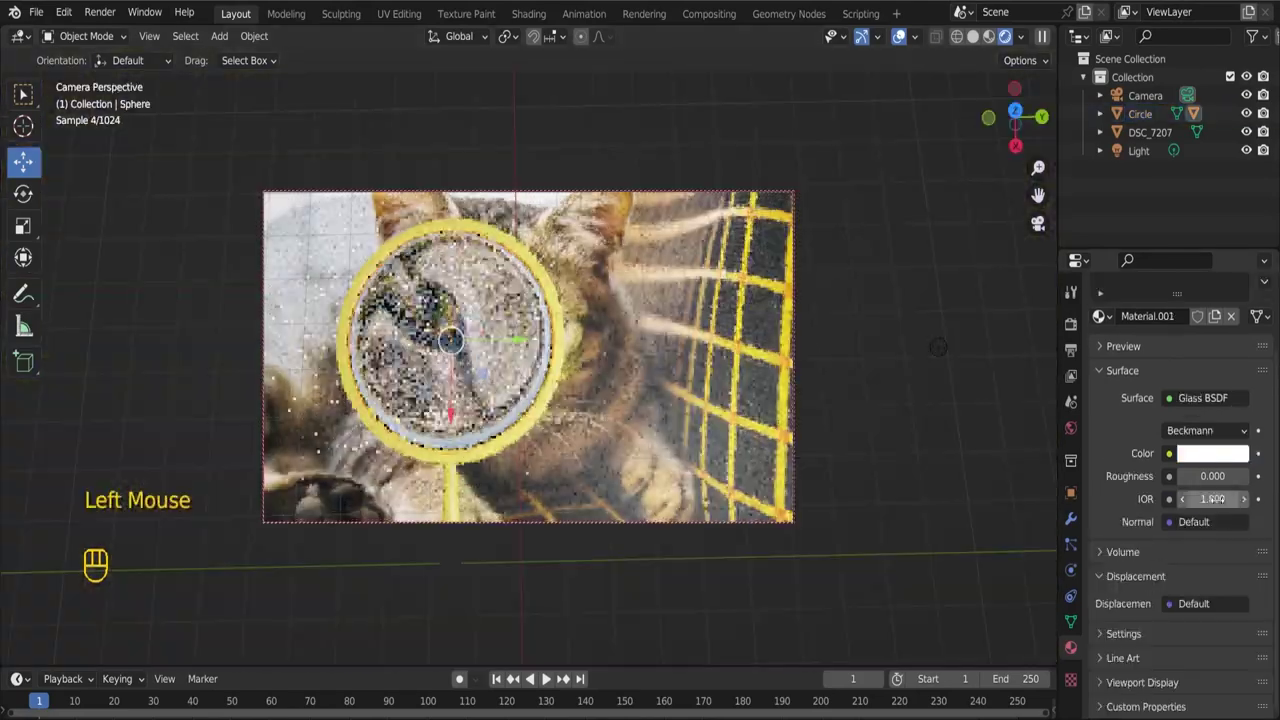
drag(1213, 498, 1228, 498)
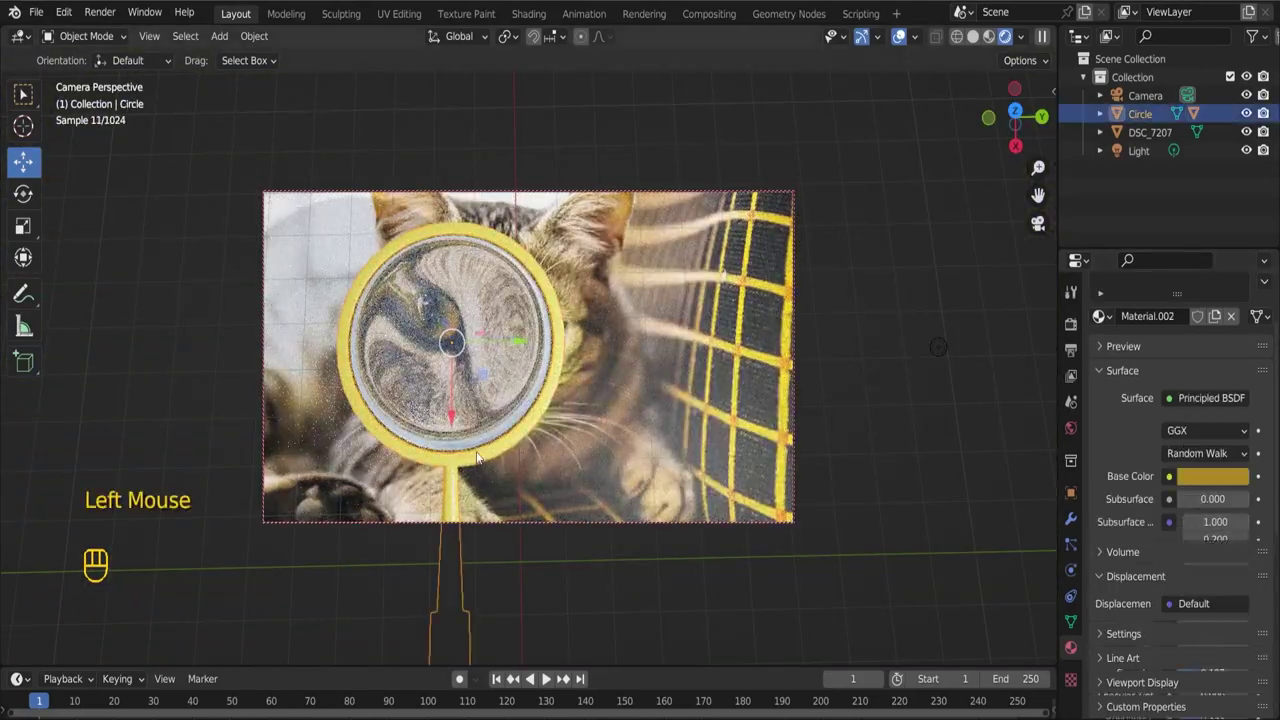
key(g)
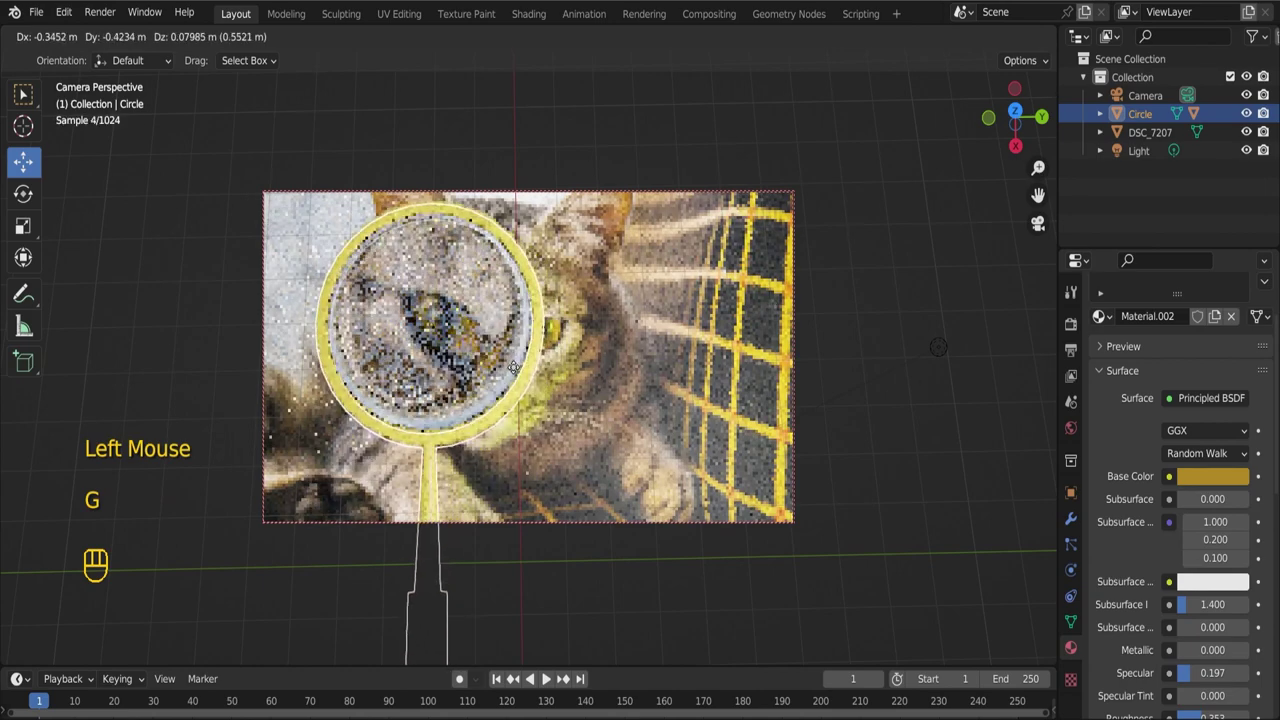
click(521, 376)
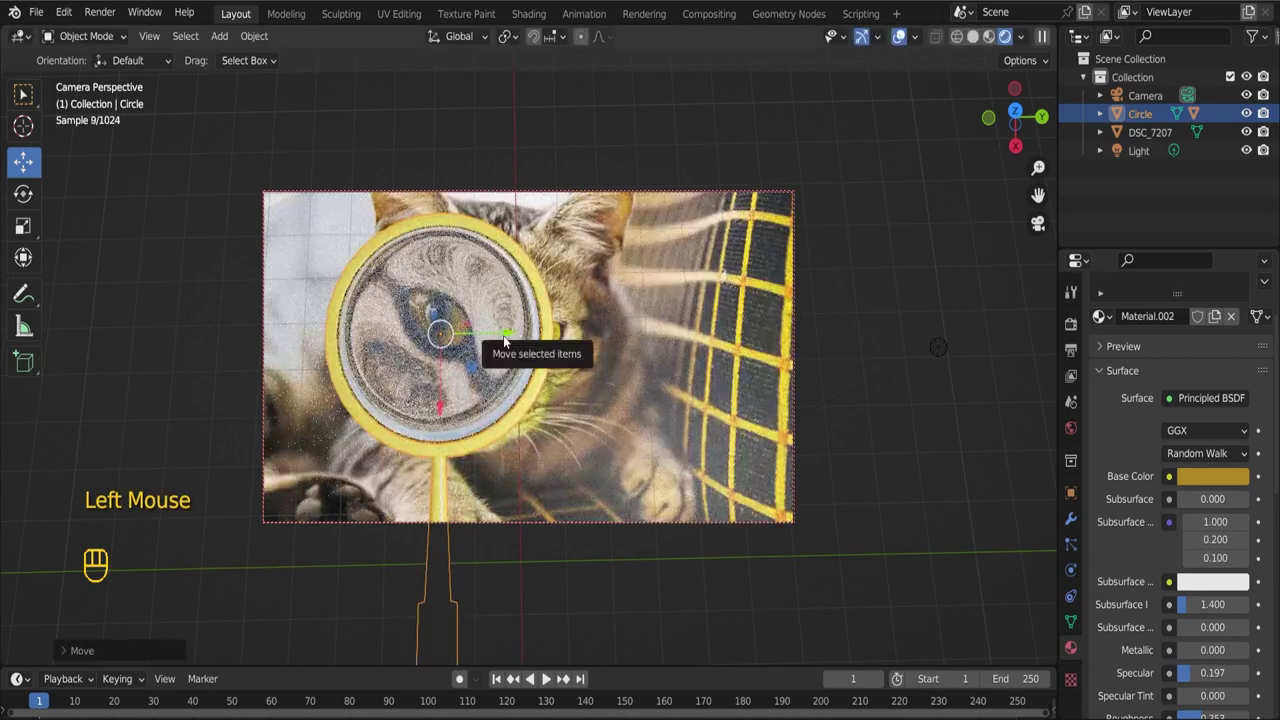
drag(503, 335, 590, 345)
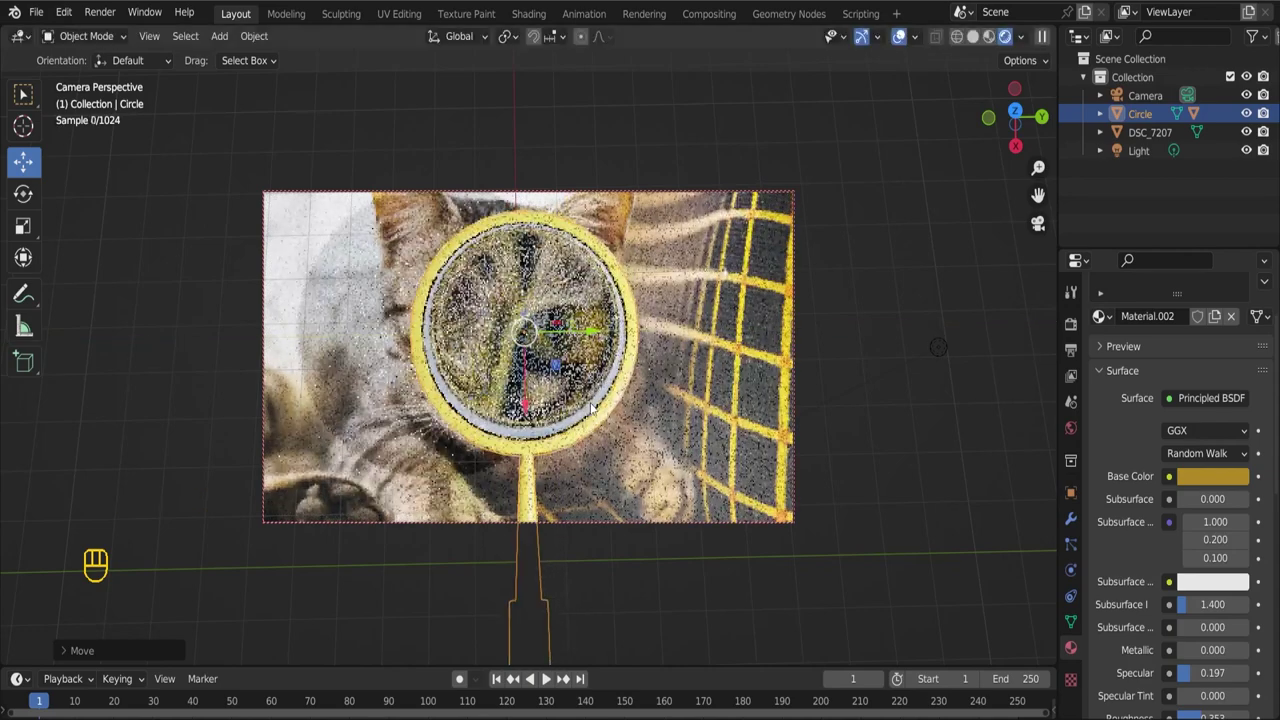
mouse_move(524, 403)
mouse_down()
mouse_move(525, 503)
mouse_move(526, 400)
mouse_up()
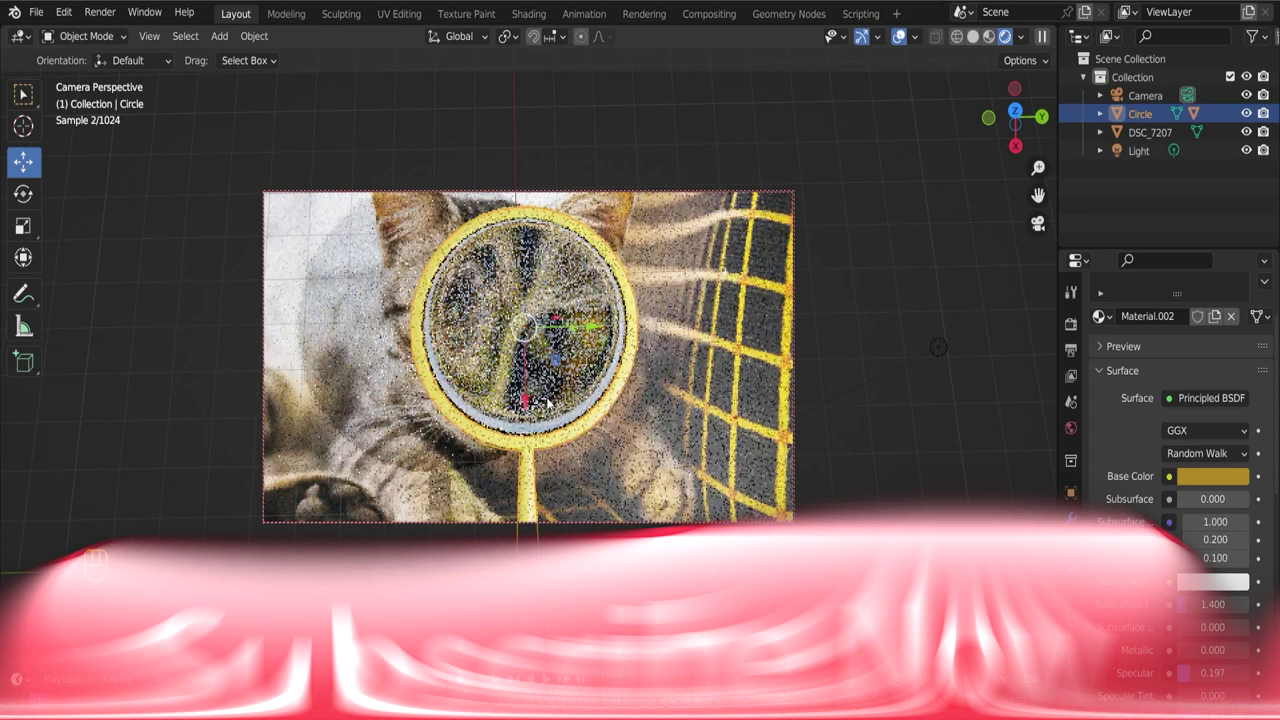